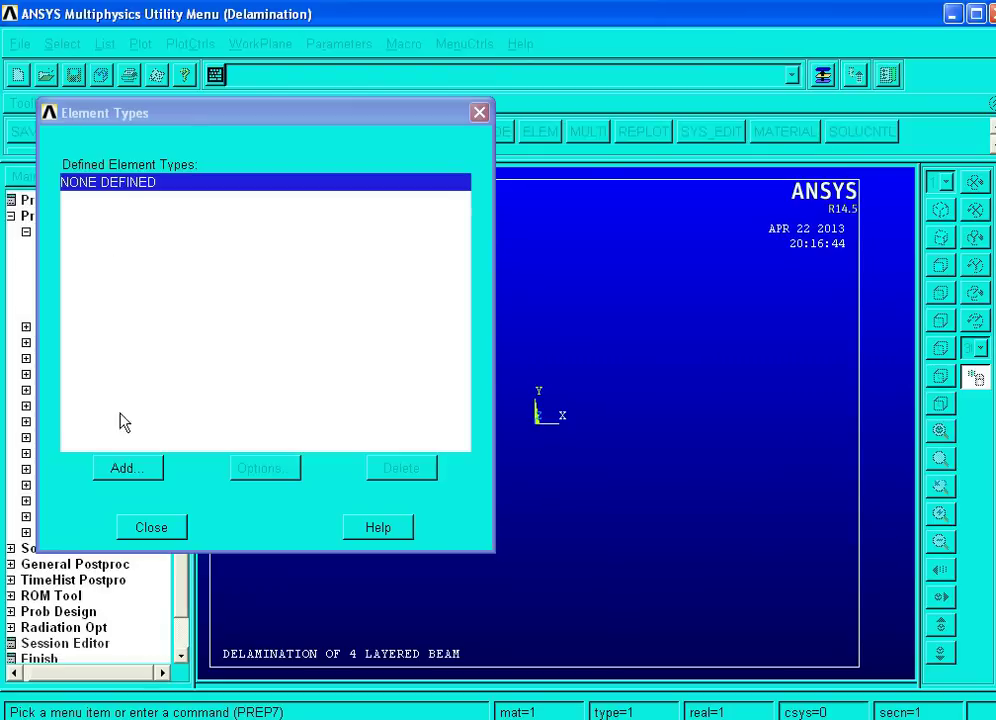
Step: Add the structural solid Brick 8 node 185 as element type 1
left_click(121, 468)
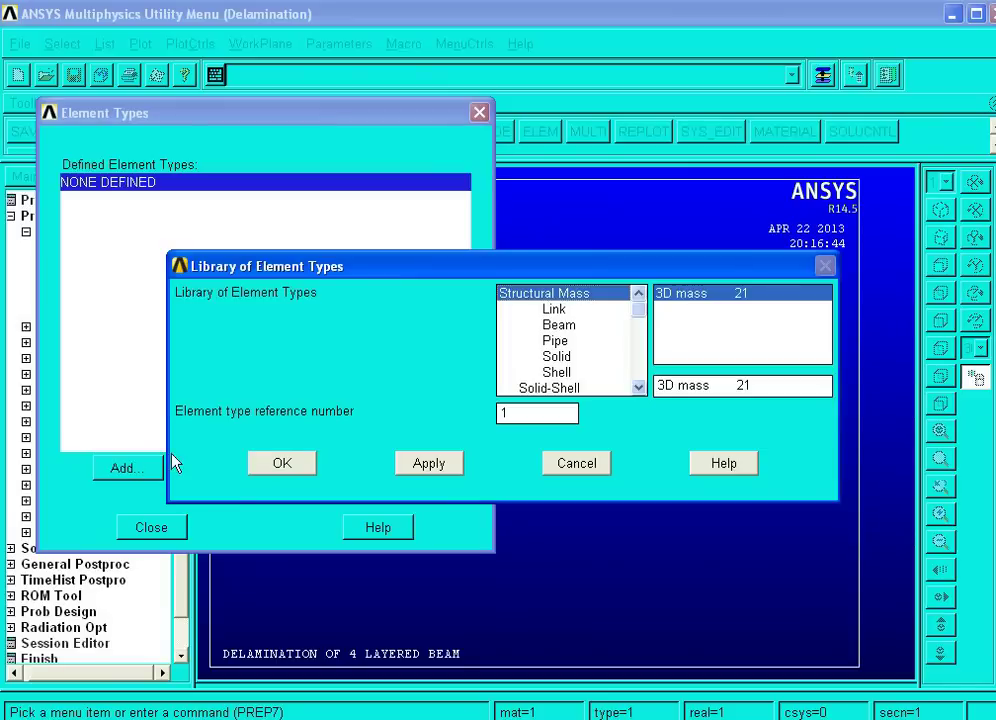
left_click(598, 357)
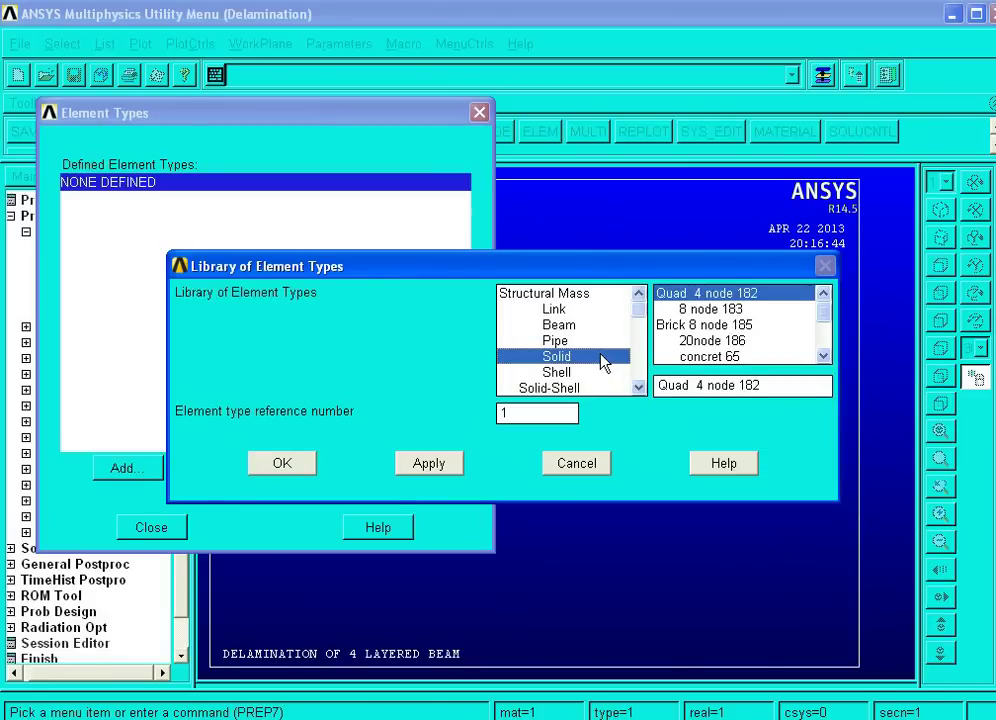
left_click(680, 325)
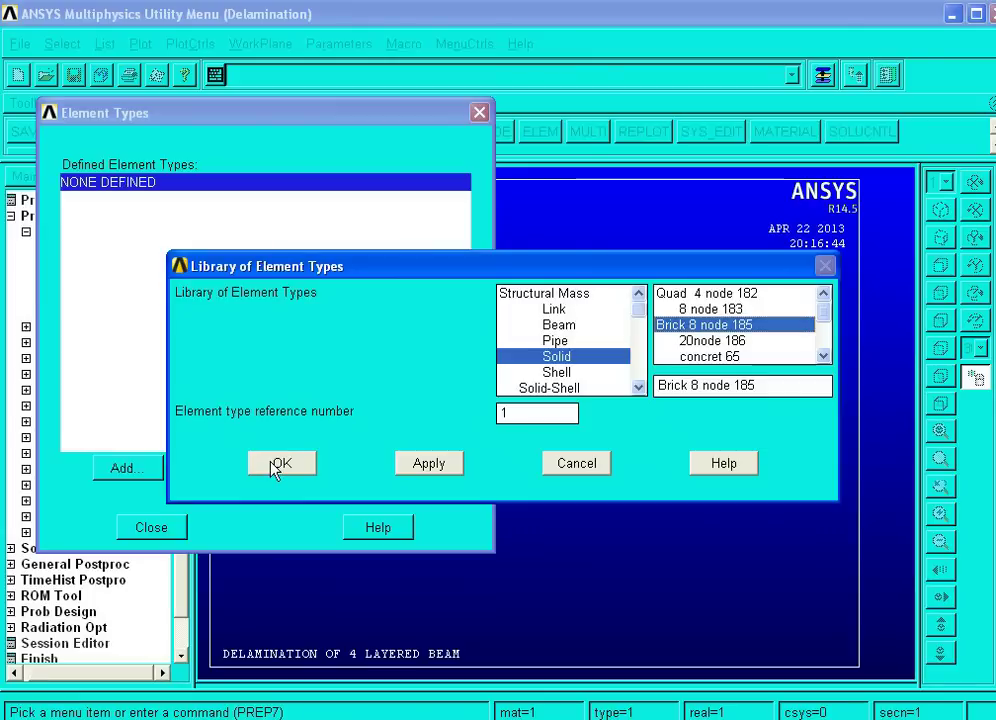
left_click(279, 464)
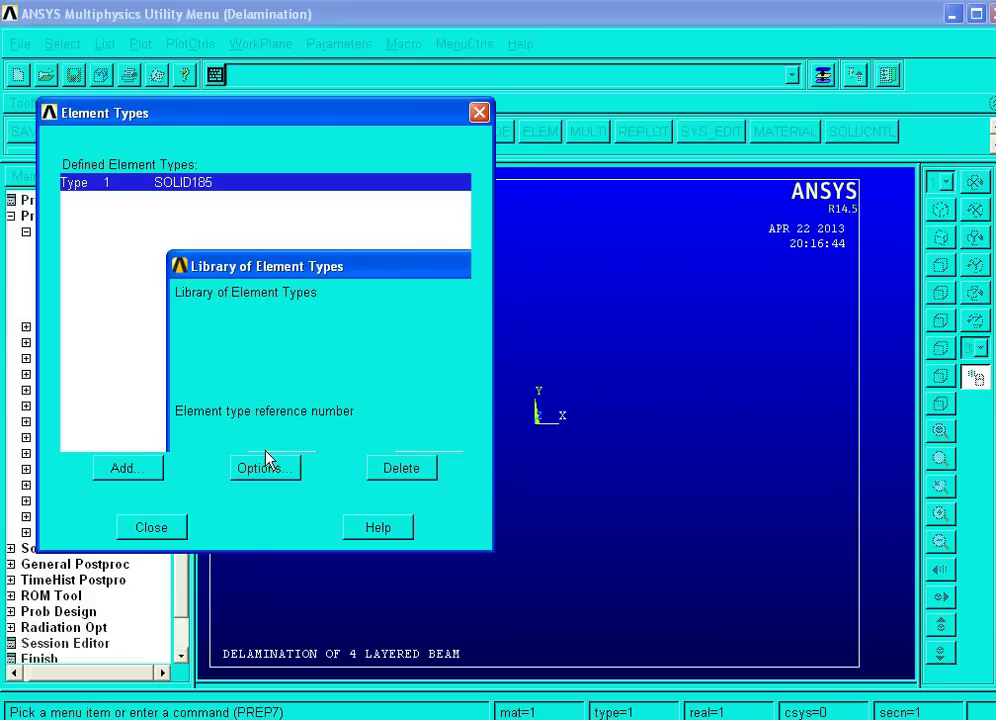
Step: Set the SOLID185 element technology (K2) to Enhanced Strain and finish the element type definition
left_click(265, 470)
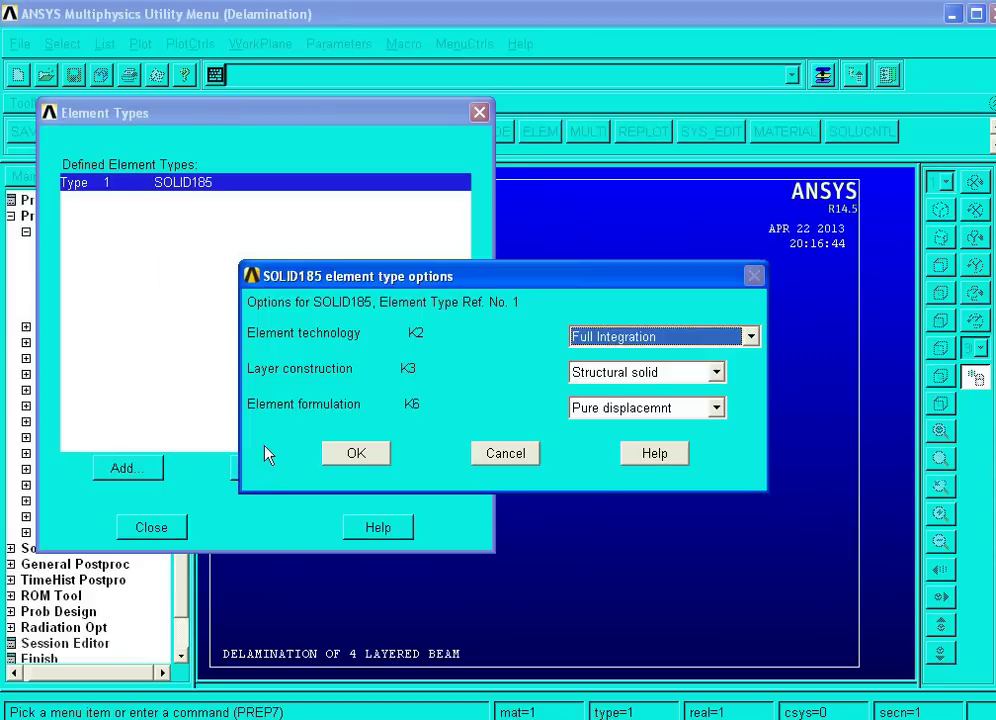
left_click(753, 338)
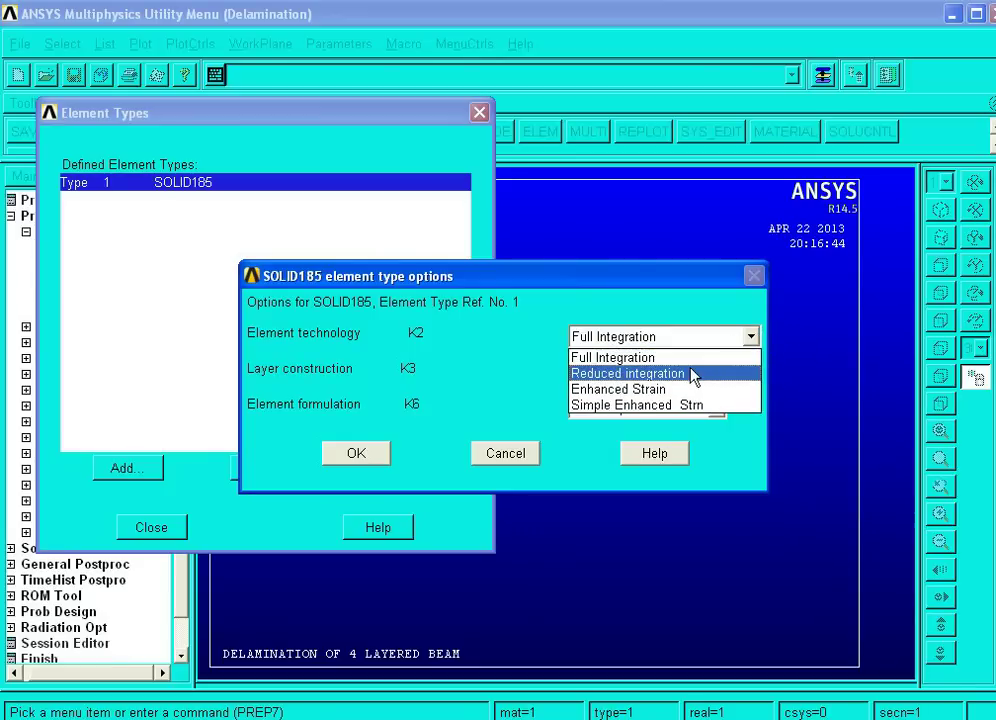
left_click(686, 391)
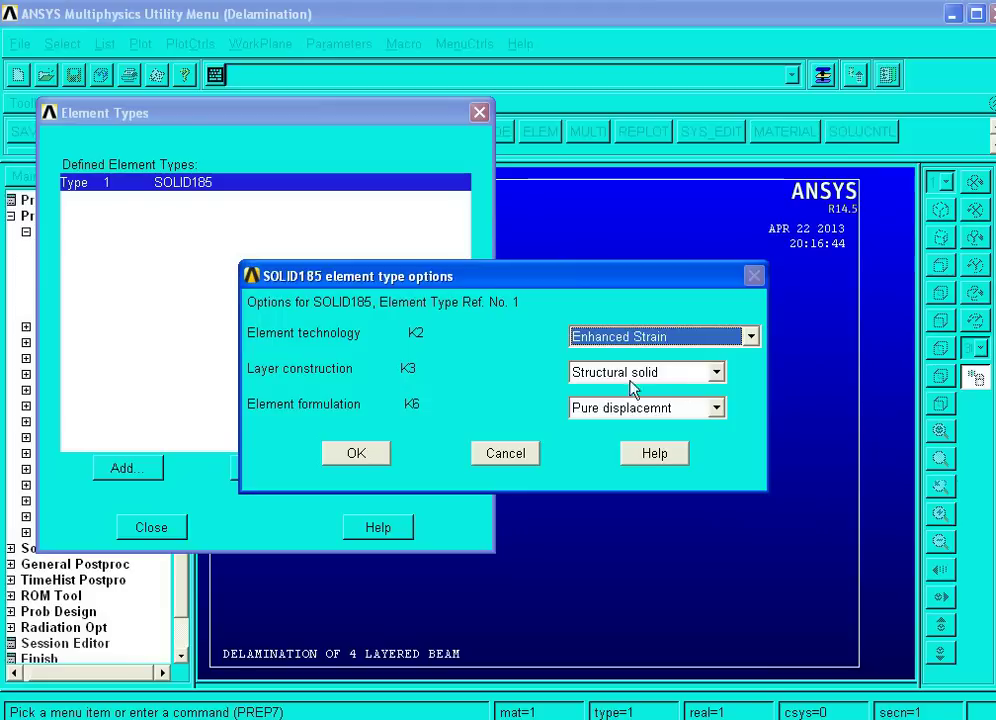
left_click(376, 456)
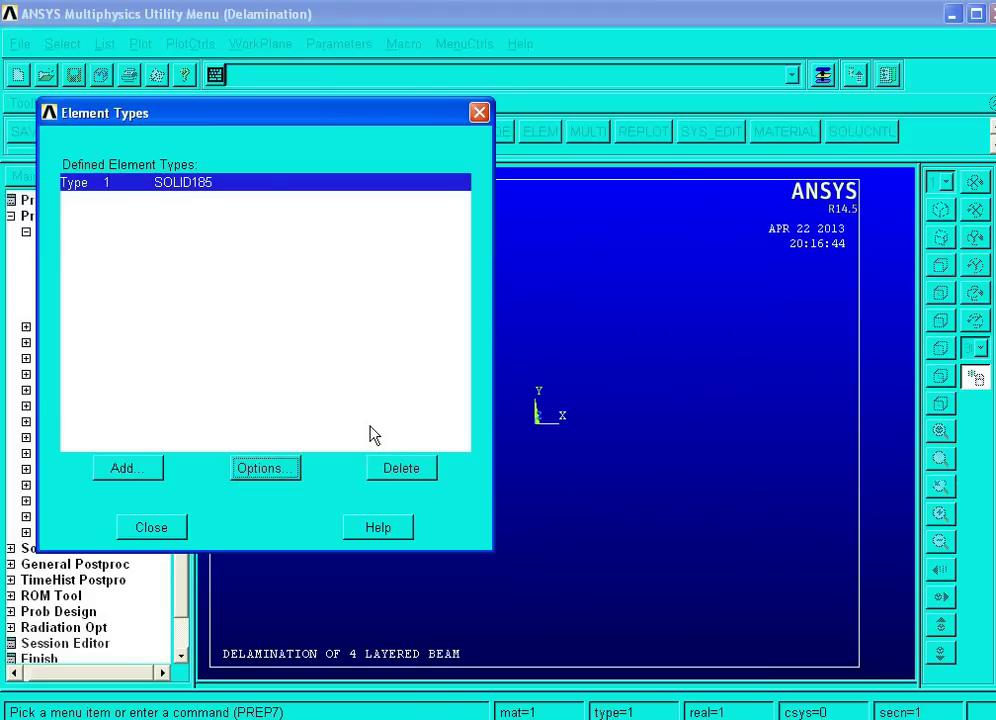
left_click(145, 530)
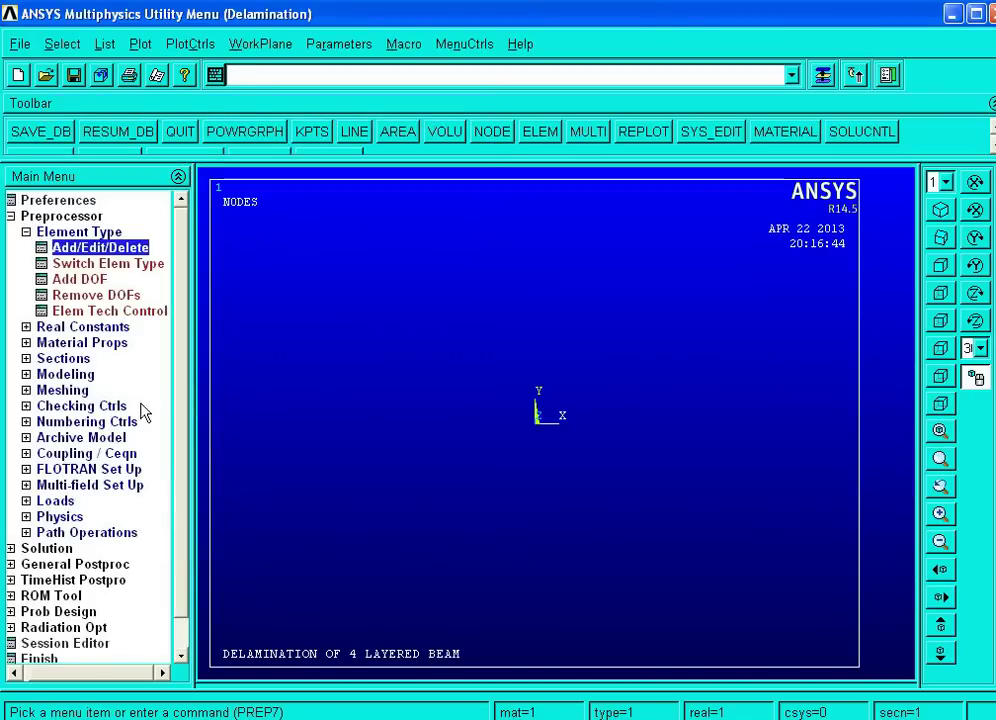
Step: Define linear elastic orthotropic material 1: EX 1.353E+005, EY and EZ 9000, PRXY and PRXZ 0.24, PRYZ 0.46, GXY and GYZ 5200, GXZ 3080
left_click(81, 345)
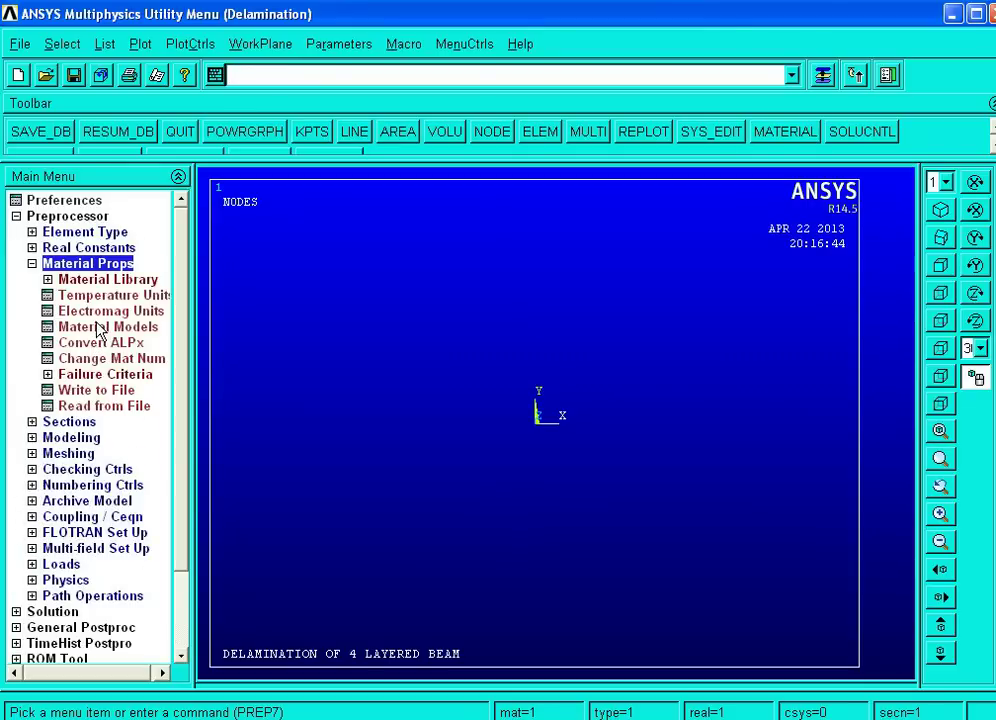
left_click(99, 327)
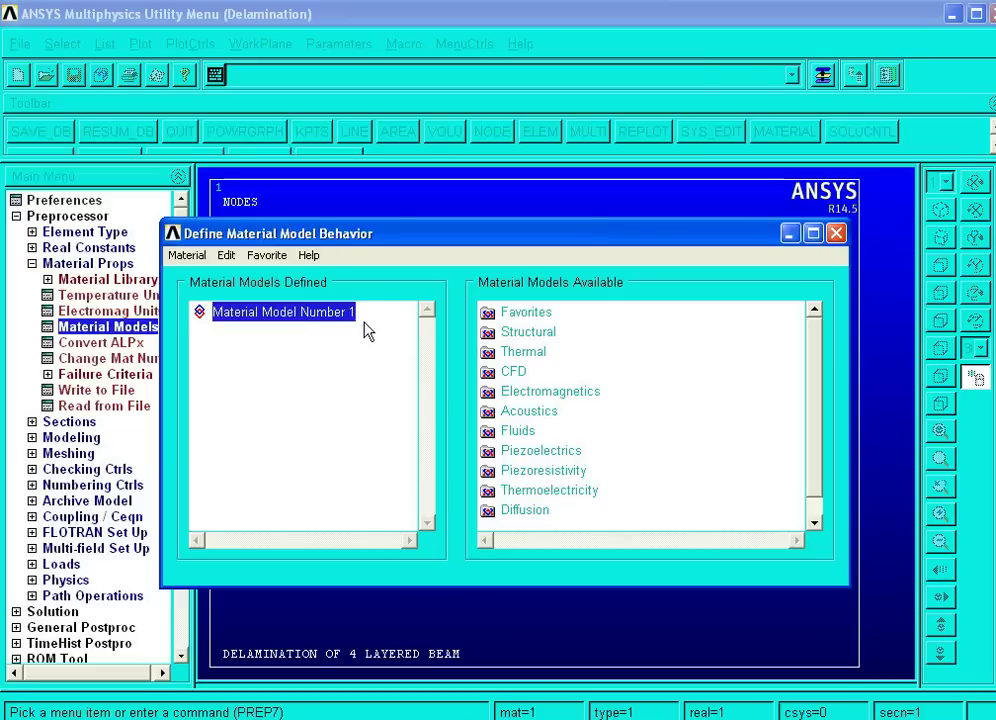
double_click(512, 338)
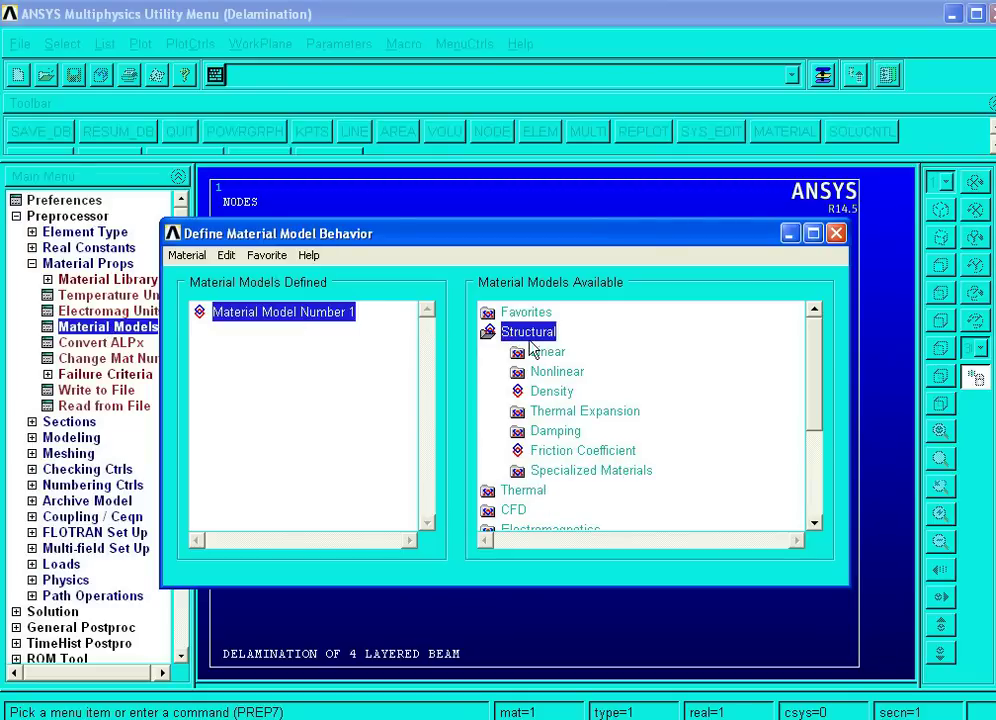
double_click(544, 355)
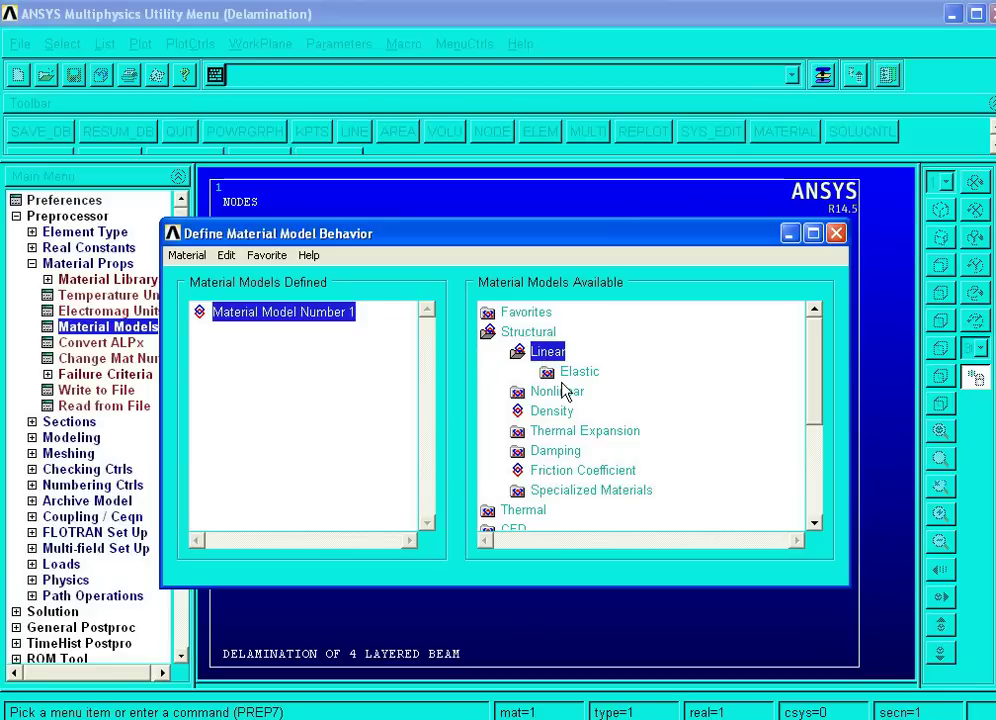
left_click(574, 376)
double_click(574, 377)
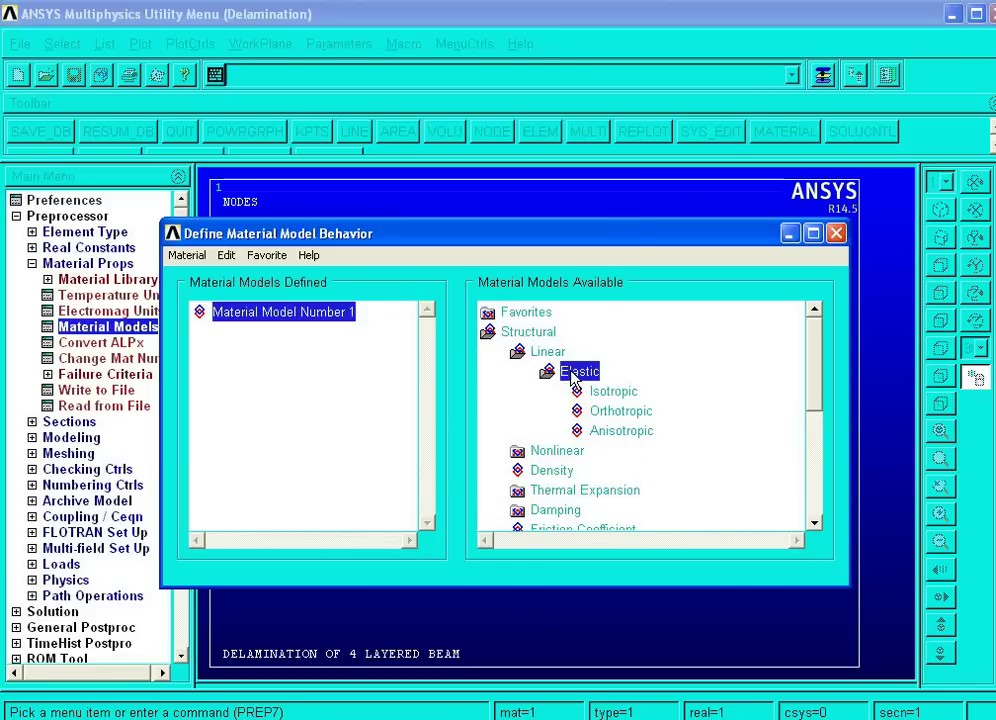
left_click(608, 412)
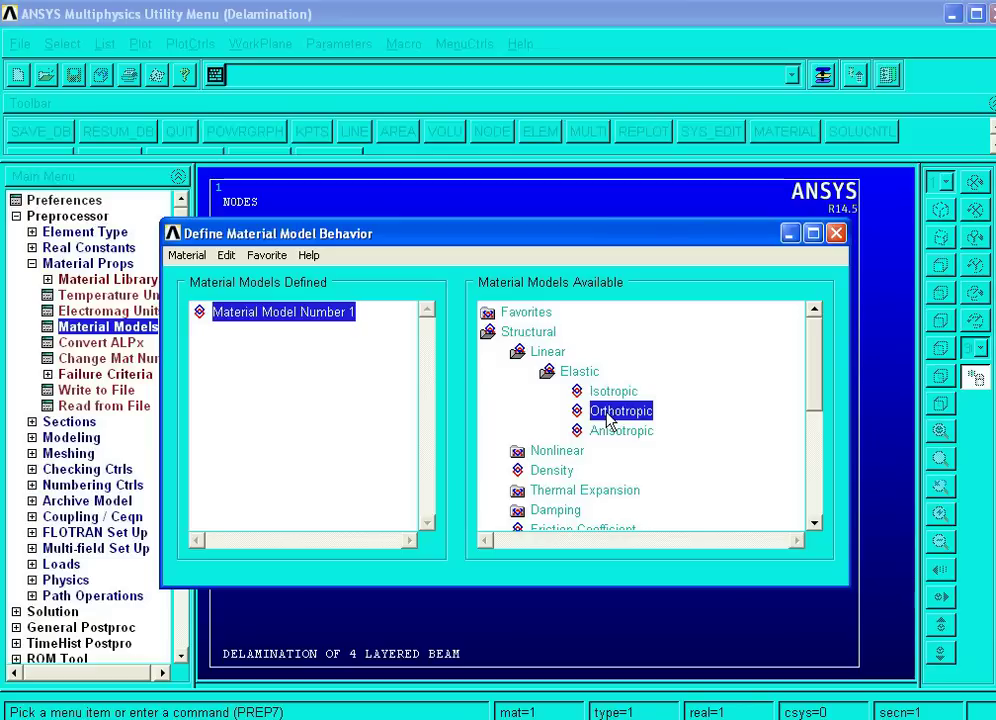
double_click(607, 420)
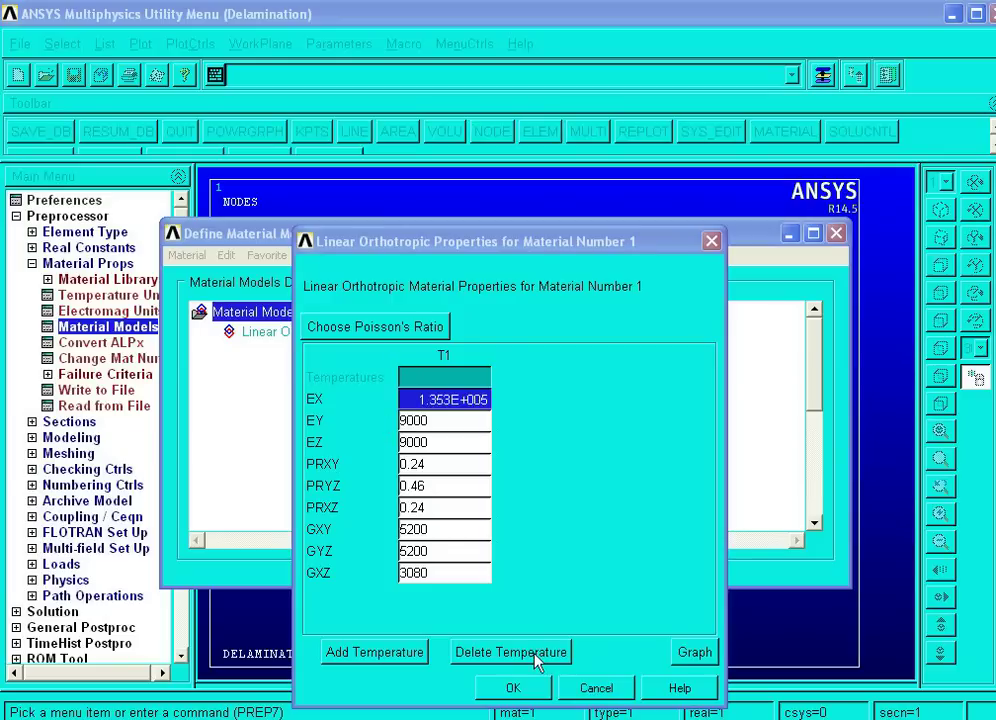
left_click(522, 689)
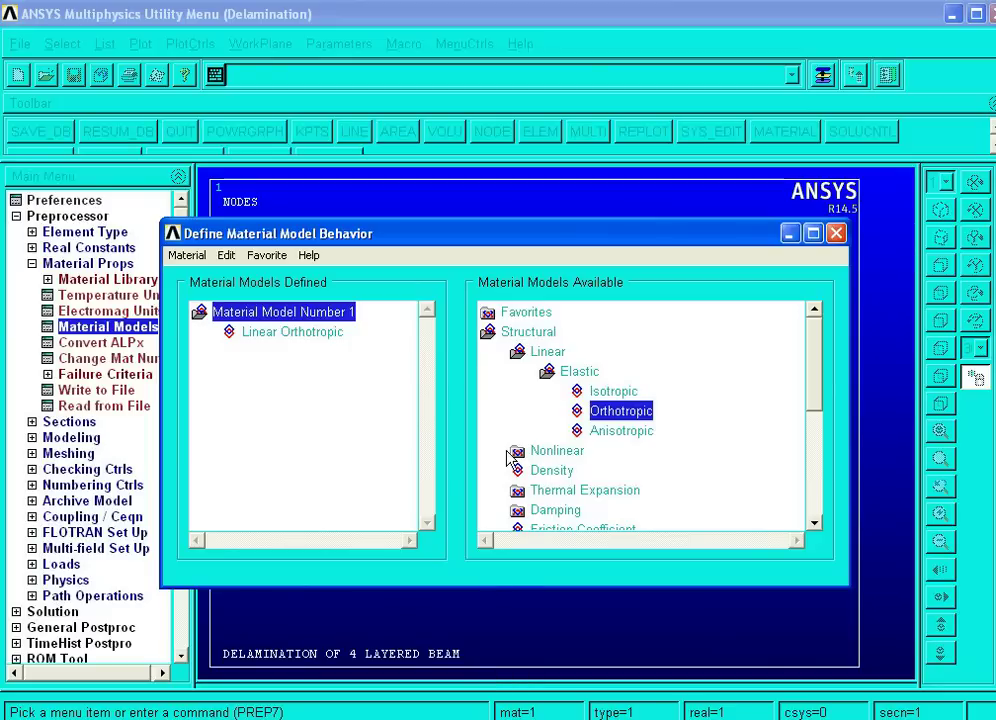
left_click(837, 237)
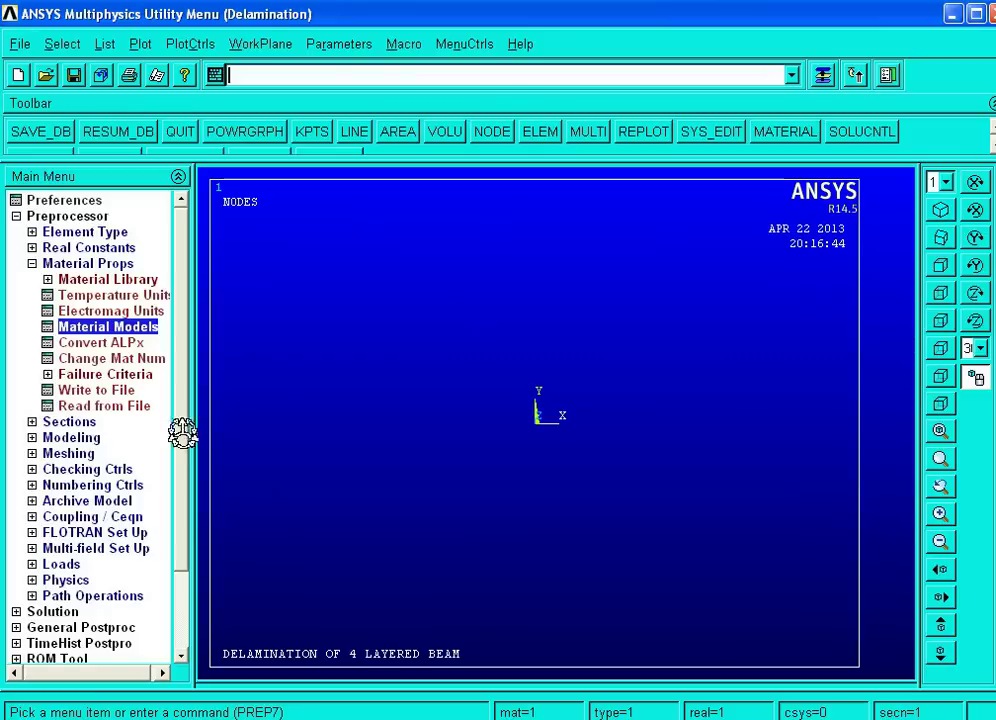
Step: Start a shell lay-up section with ID 1 and name it shell45
left_click(76, 424)
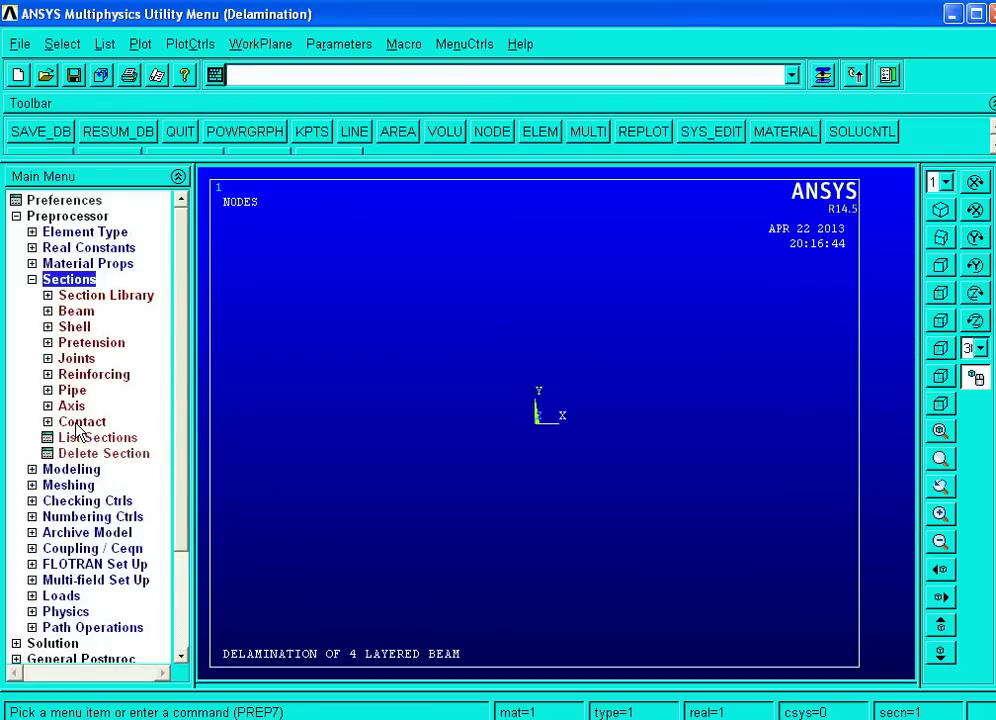
left_click(75, 330)
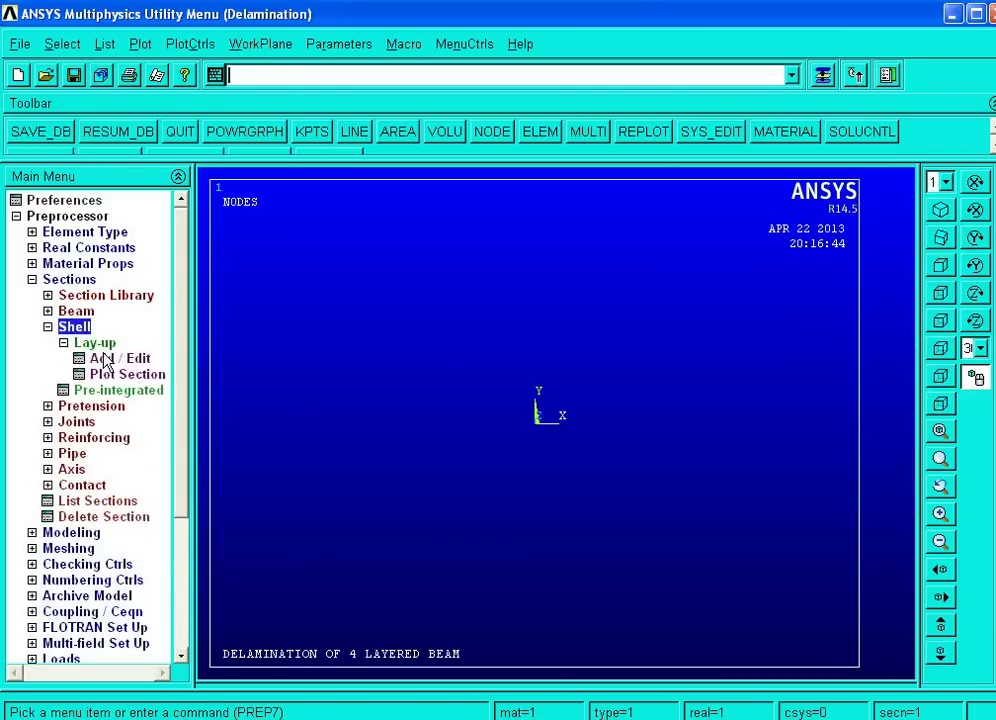
left_click(106, 361)
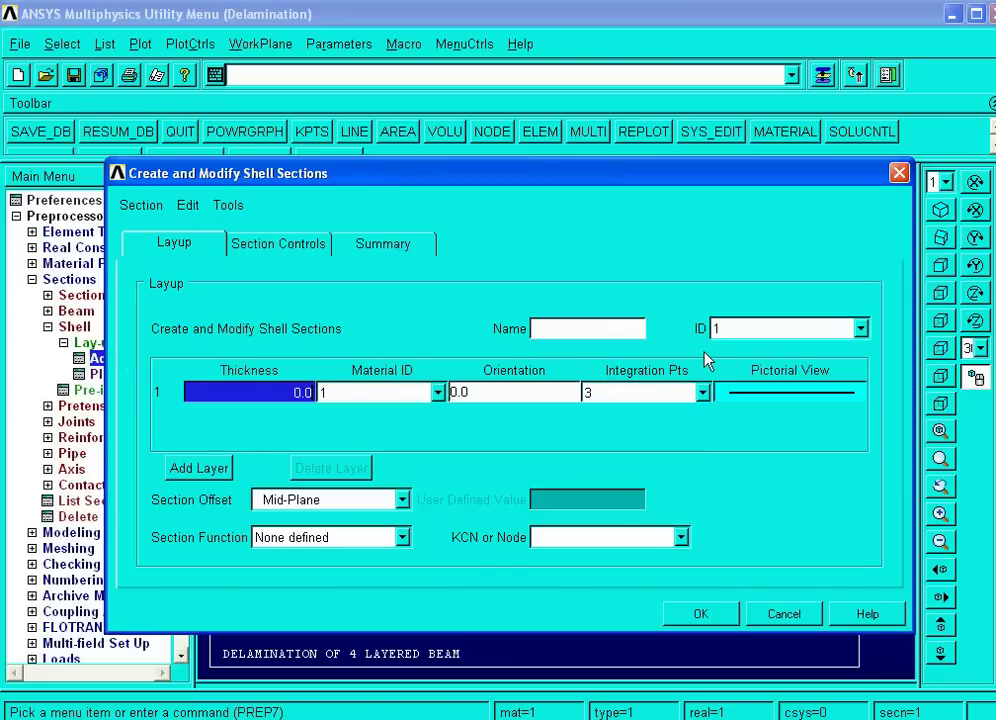
left_click(550, 336)
Step: Give the single layer of section shell45 a thickness of 1.5 and an orientation of 45, and save the section
left_click(259, 392)
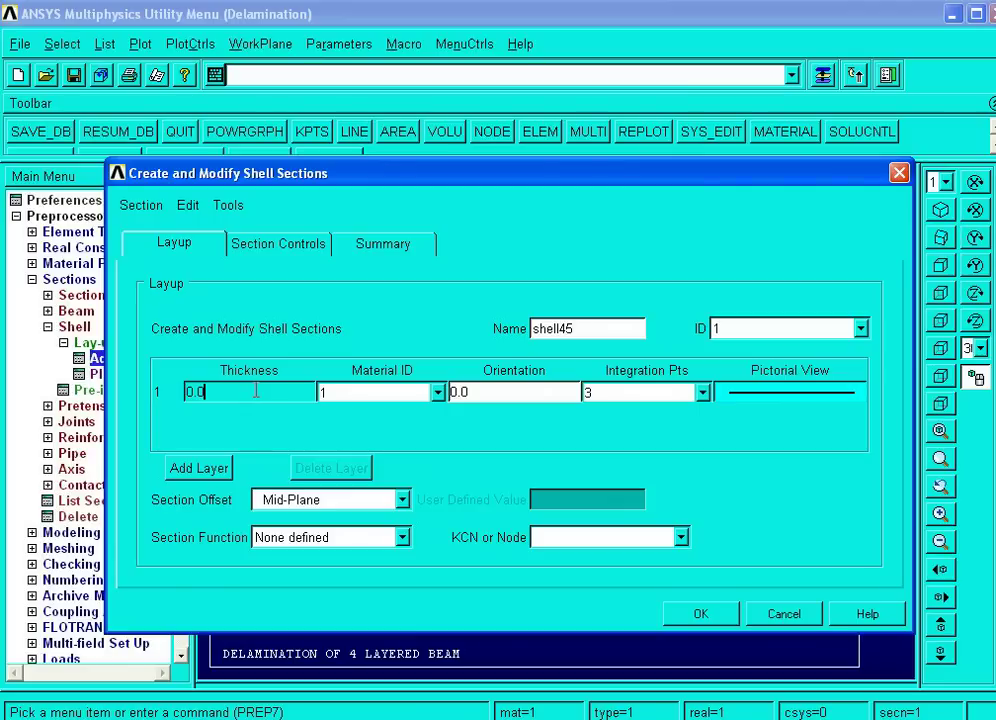
left_click_drag(257, 392, 145, 392)
type("1.5")
left_click(495, 396)
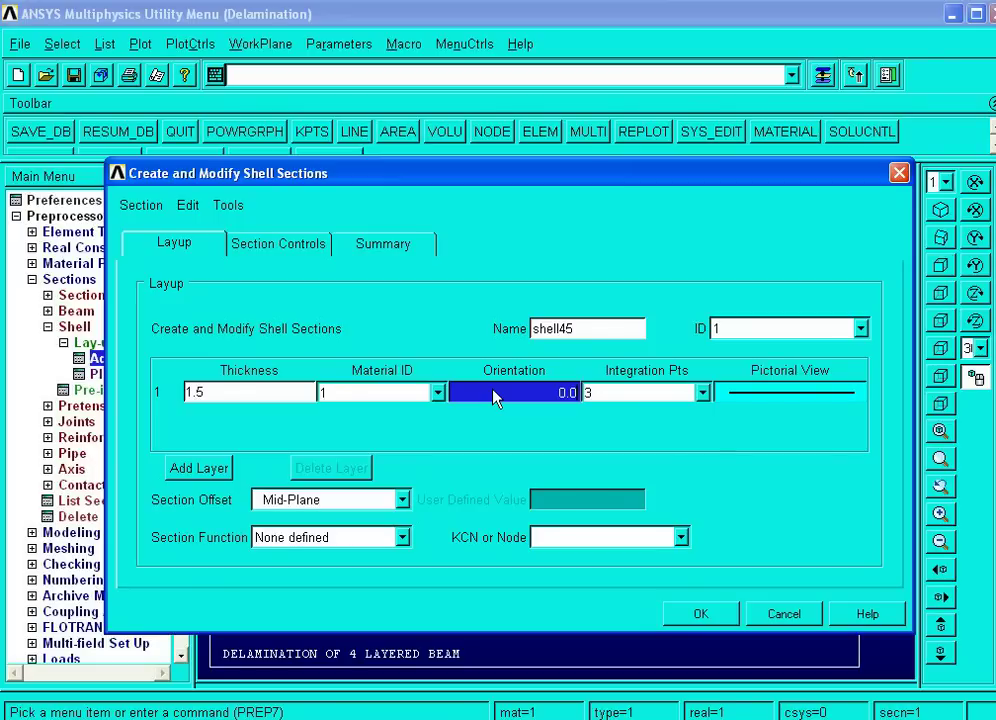
type("45")
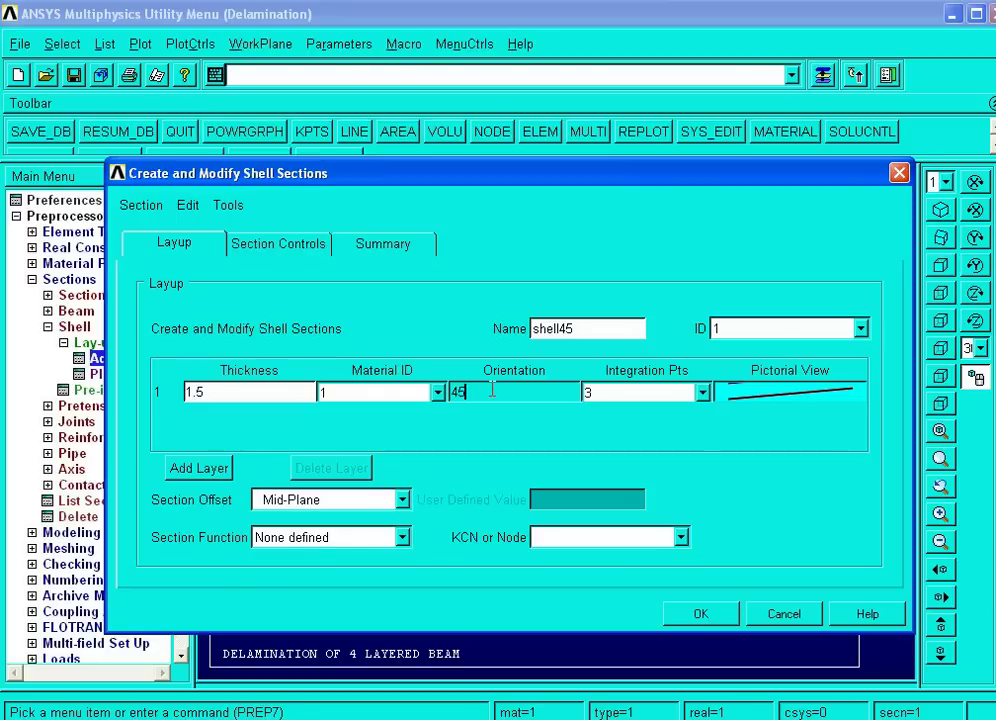
left_click(688, 614)
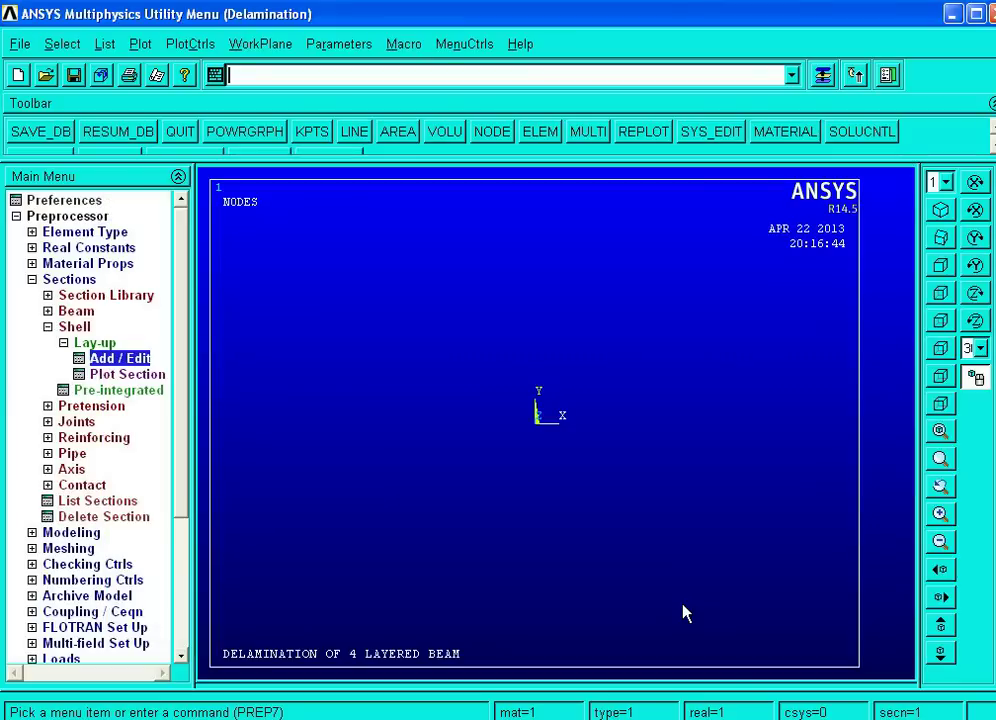
Step: Start a new shell lay-up section named layer-45 with ID 2
left_click(122, 357)
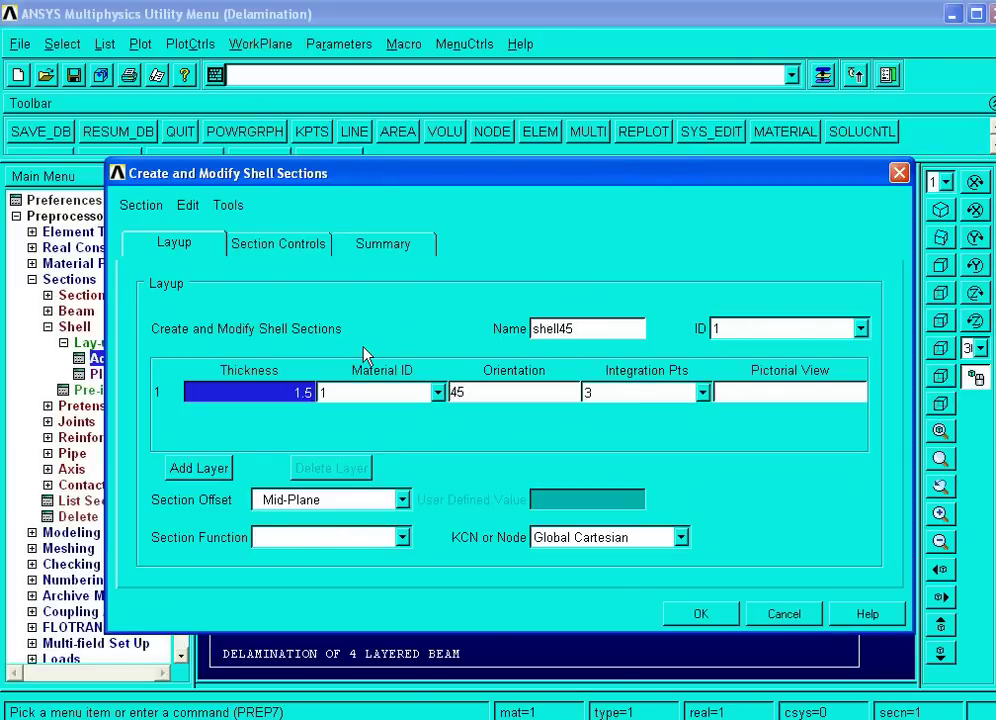
left_click(143, 205)
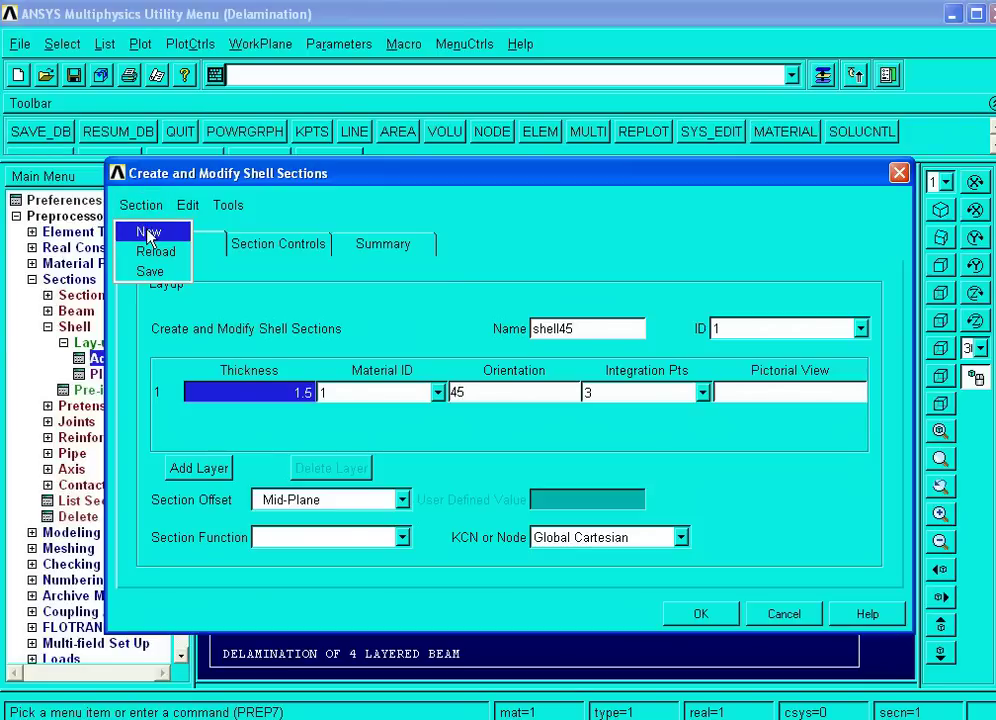
left_click(148, 233)
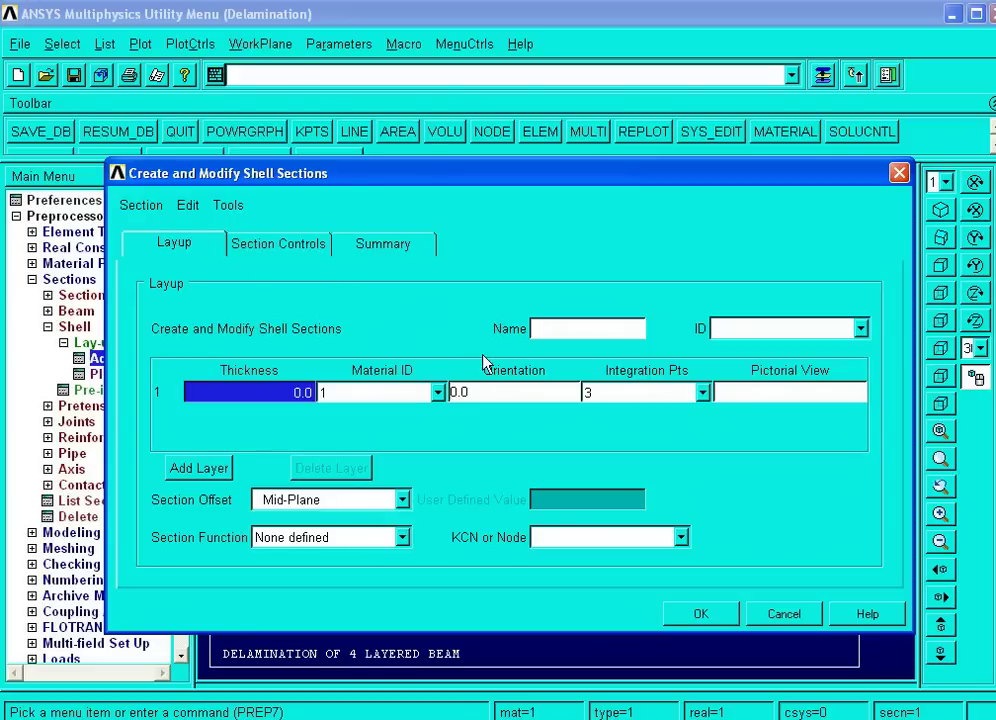
left_click(546, 333)
type("s")
type("gll")
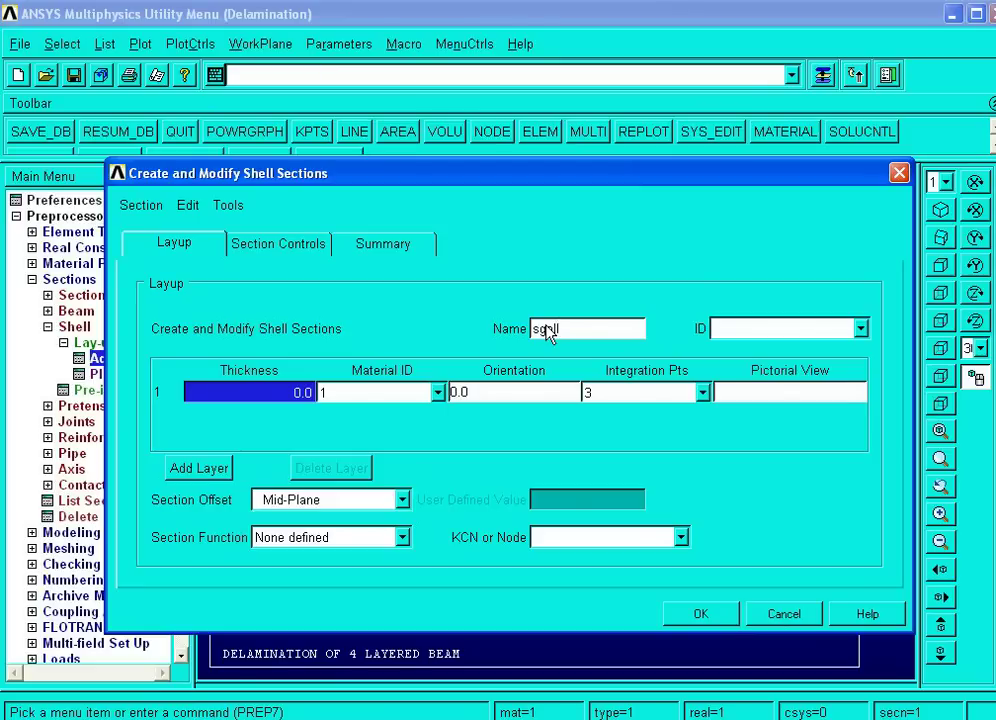
key("BackSpace")
key("BackSpace")
key("BackSpace")
type("layer-45")
left_click(760, 333)
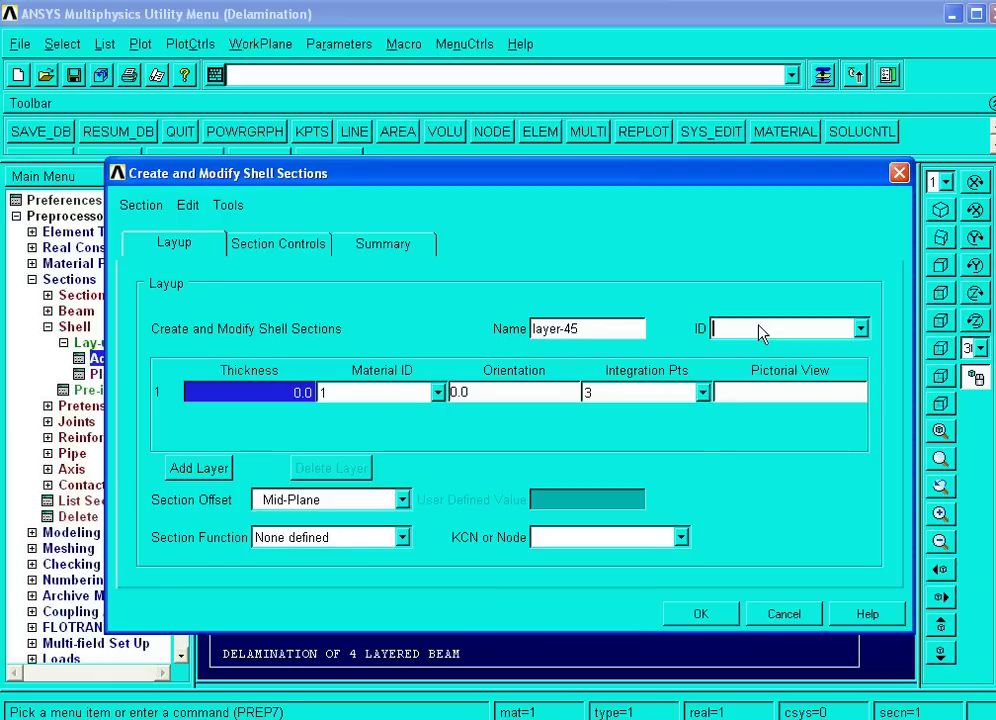
type("2")
Step: Give the single layer of section layer-45 a thickness of 1.5 and an orientation of -45, and save the section
left_click(263, 398)
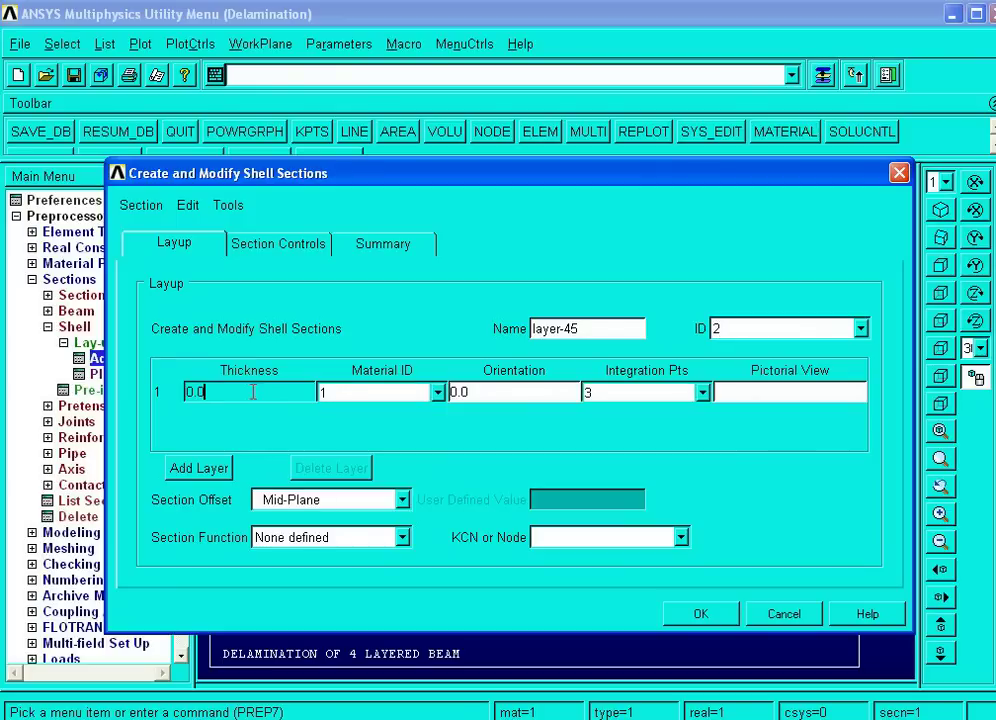
left_click_drag(205, 392, 118, 397)
type("1.5")
left_click(466, 397)
left_click(468, 394)
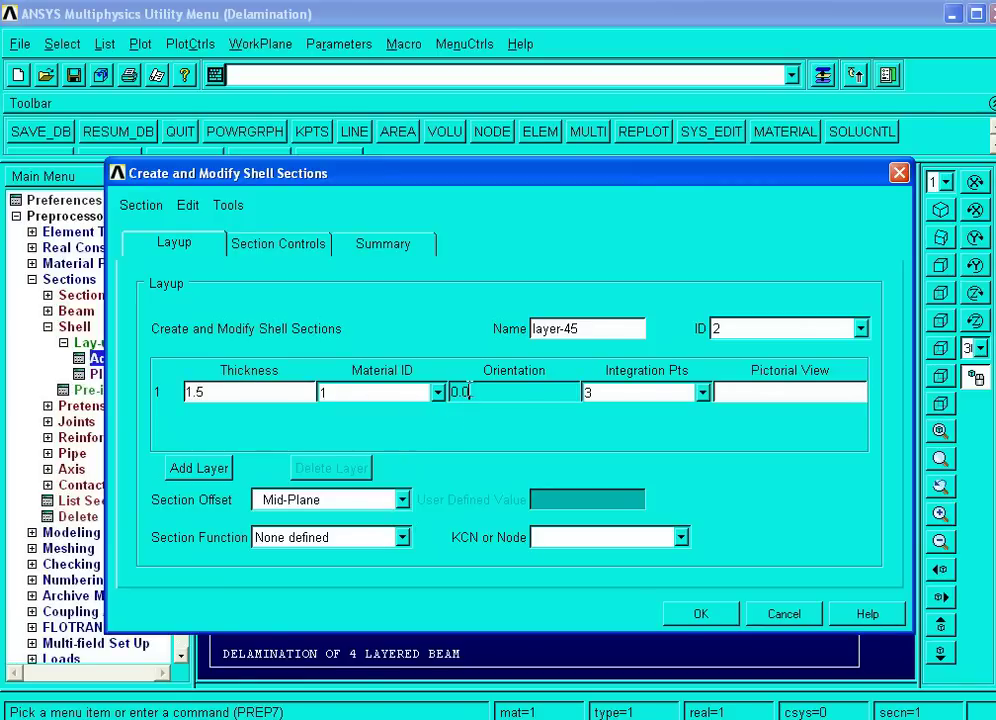
left_click_drag(466, 391, 408, 391)
type("-45")
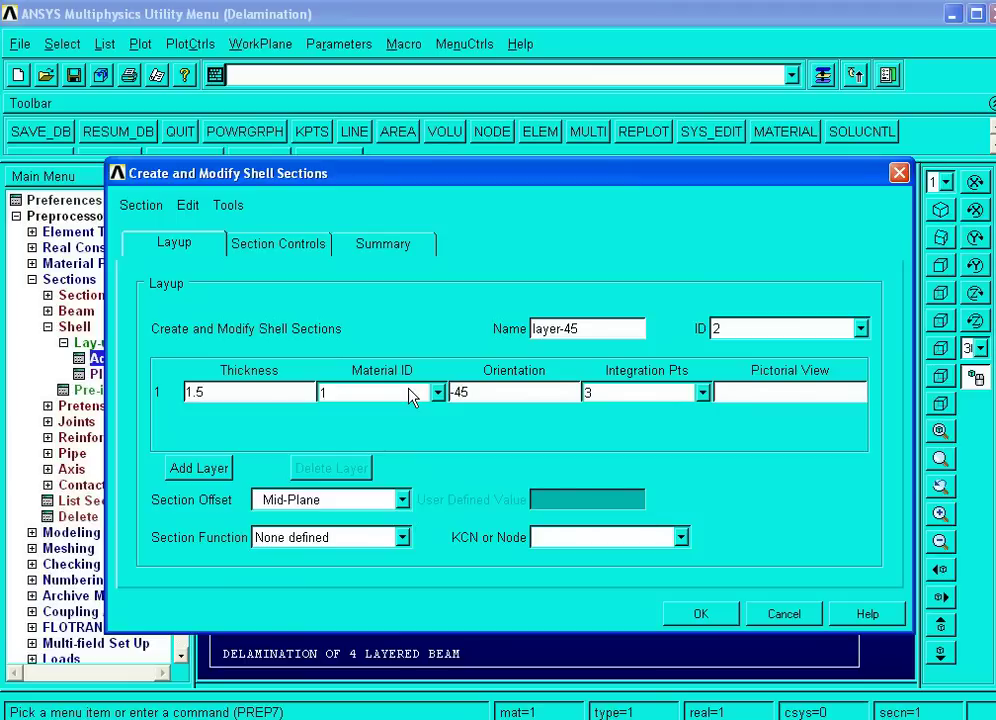
left_click(477, 397)
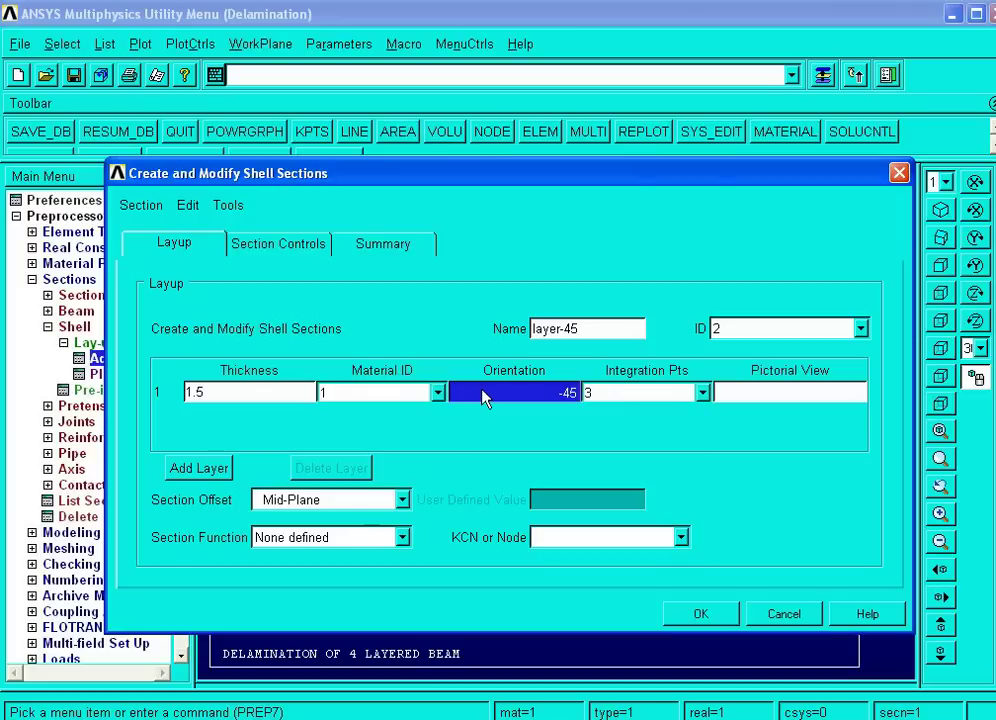
left_click(724, 398)
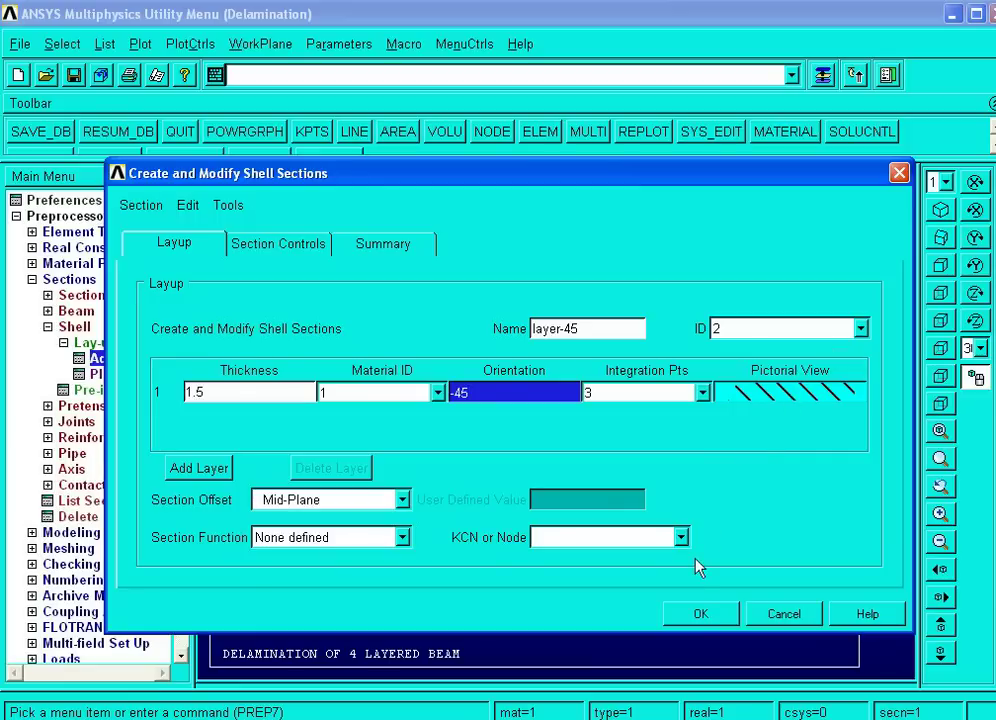
left_click(699, 616)
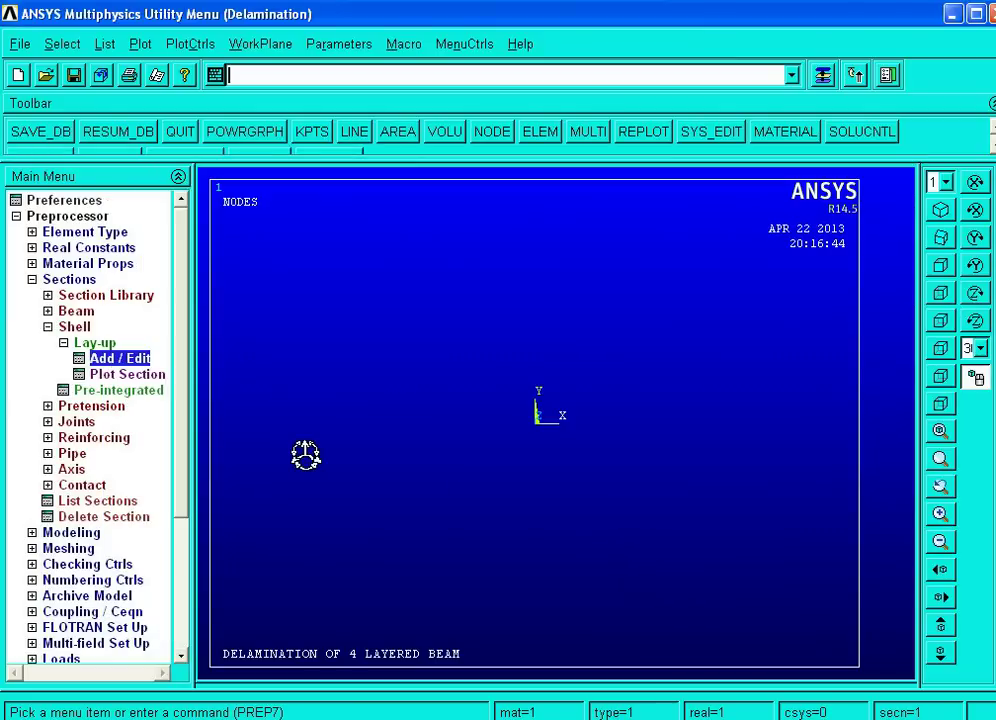
Step: Reopen the shell lay-up definitions and review the stored layer data of sections shell45 and layer-45
left_click(118, 358)
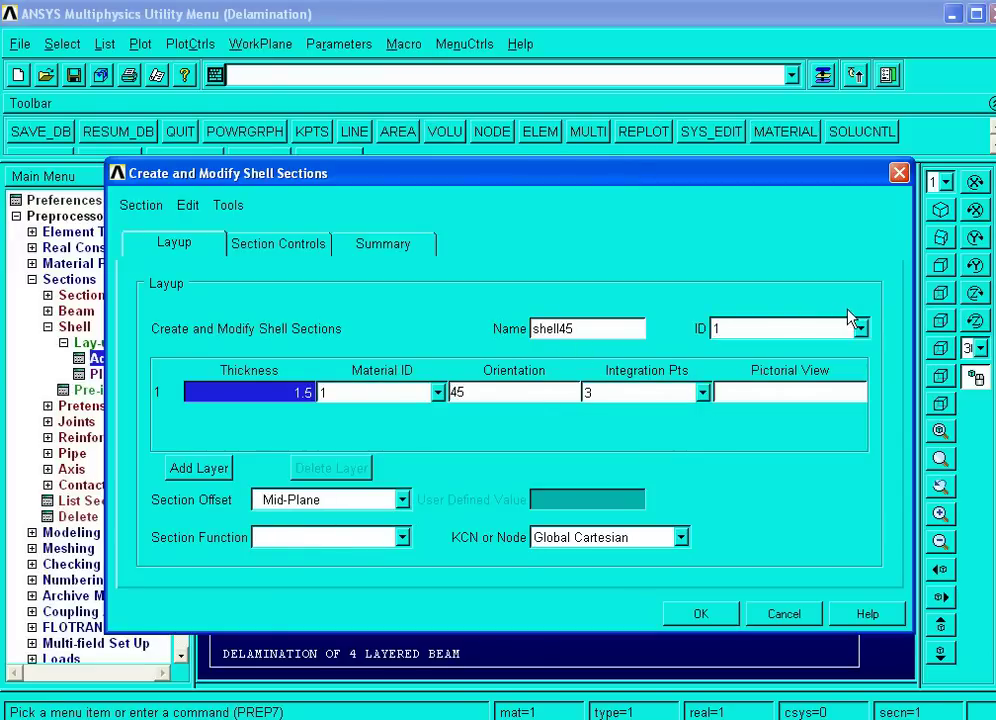
left_click(862, 329)
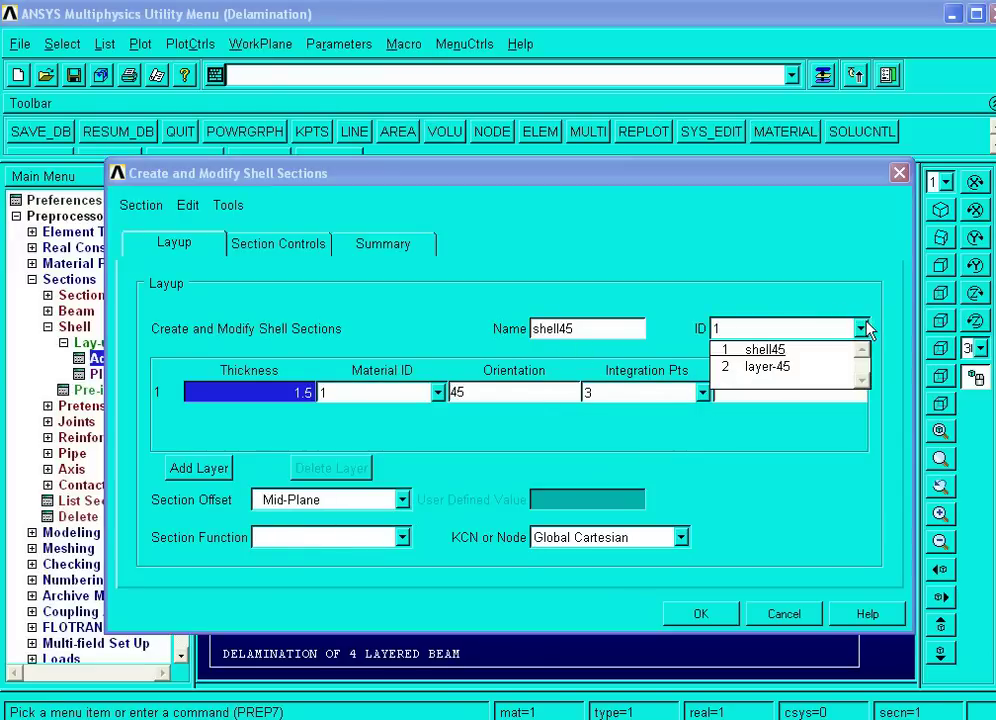
left_click(773, 352)
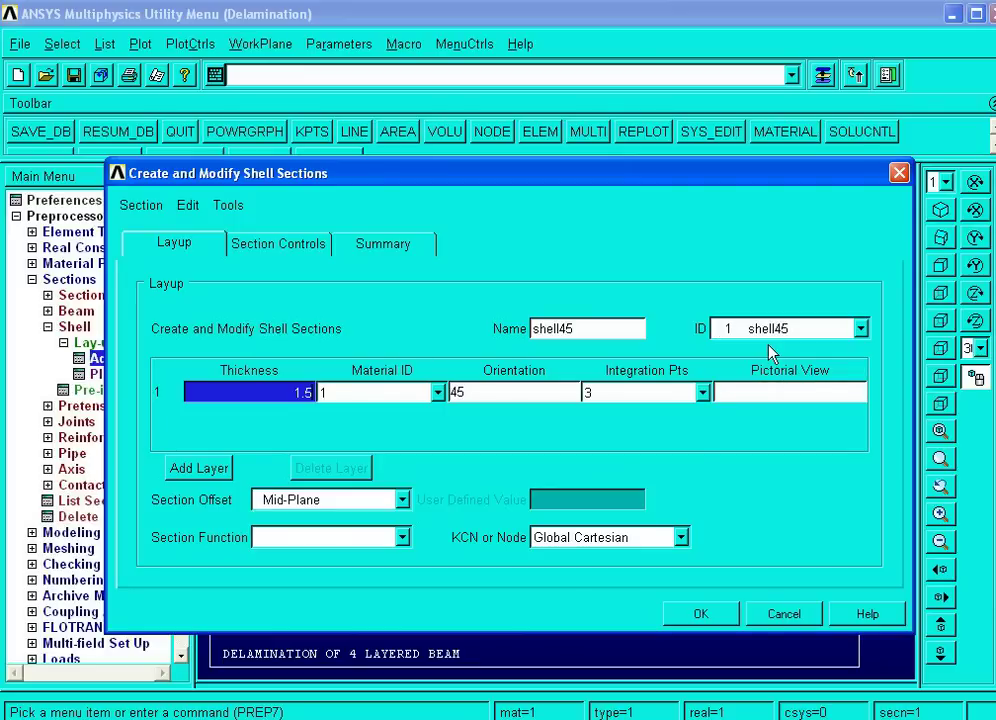
left_click(858, 332)
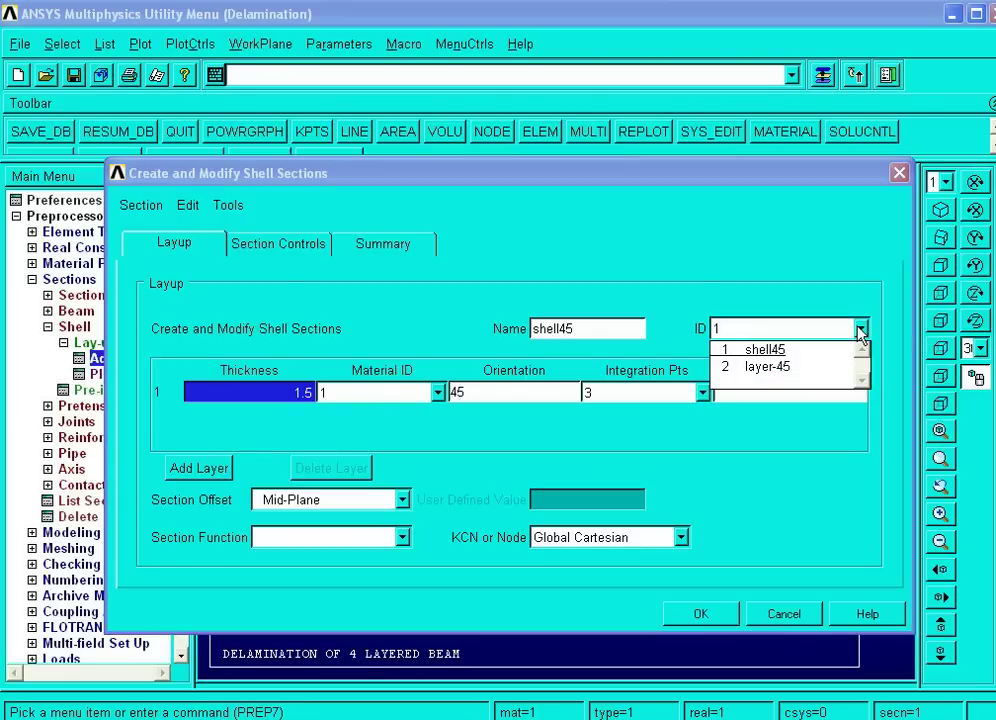
left_click(795, 367)
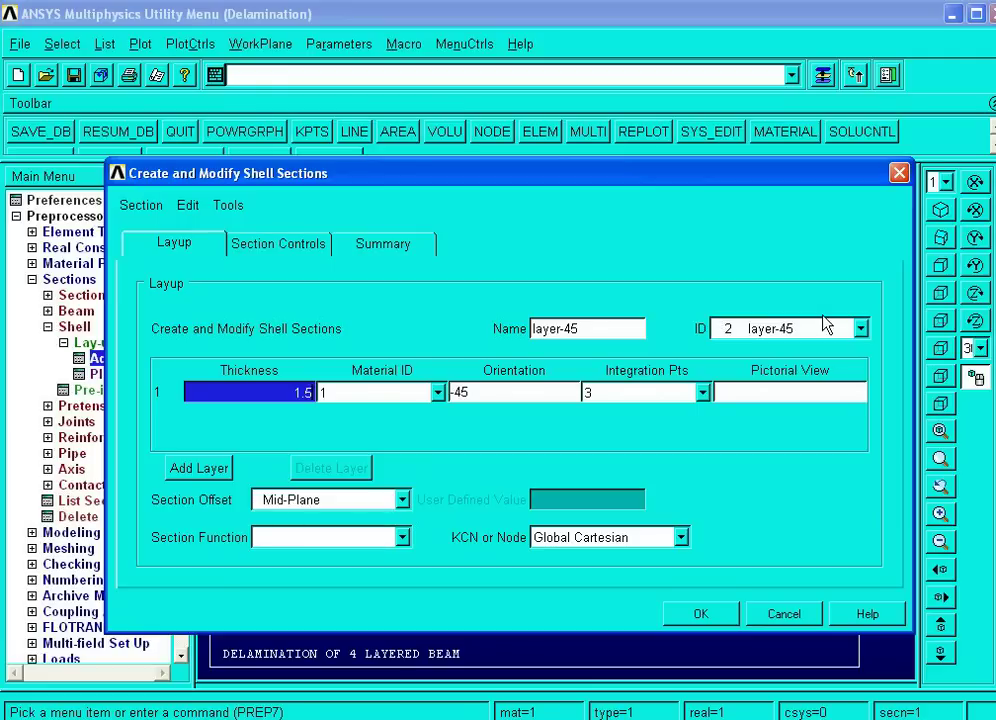
left_click(860, 331)
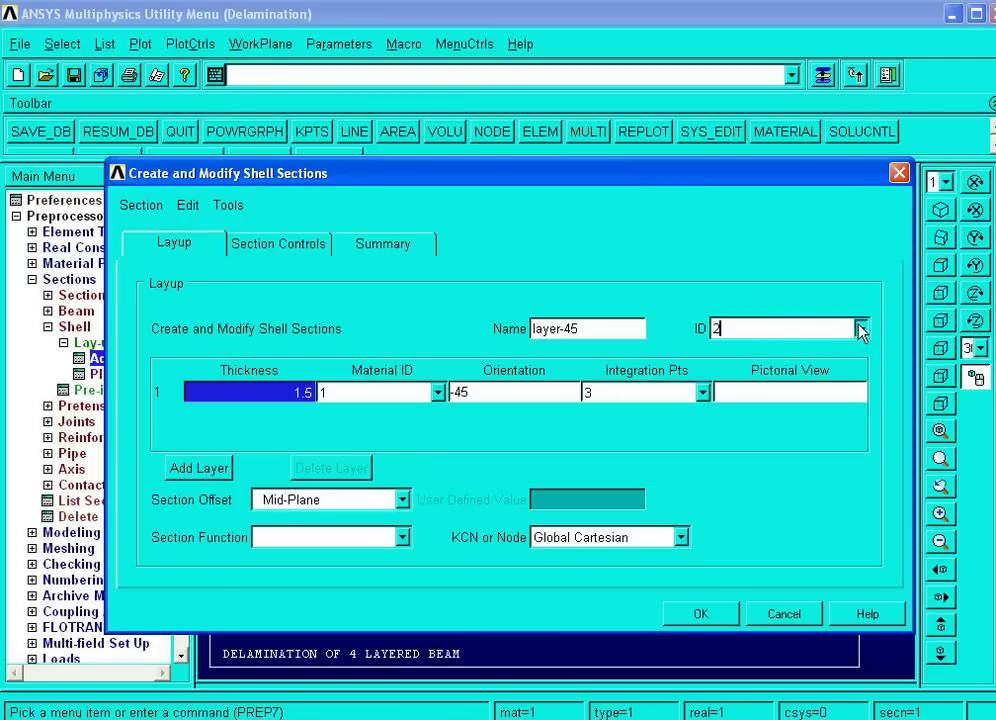
left_click(860, 331)
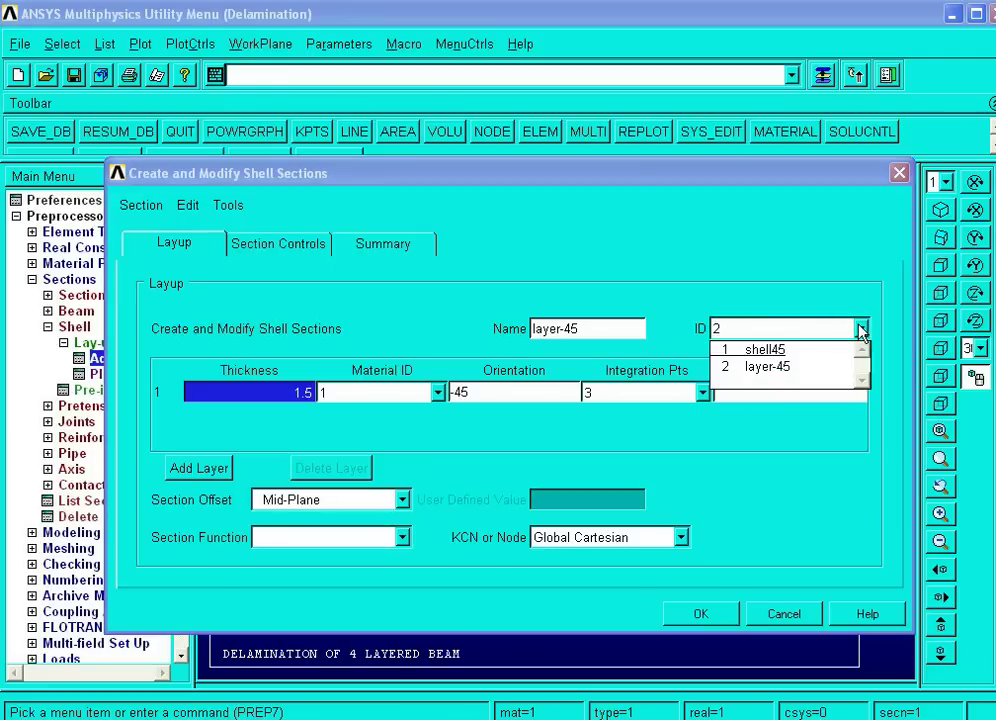
Step: Rename shell section 1 from shell45 to layer45 and save it
left_click(776, 350)
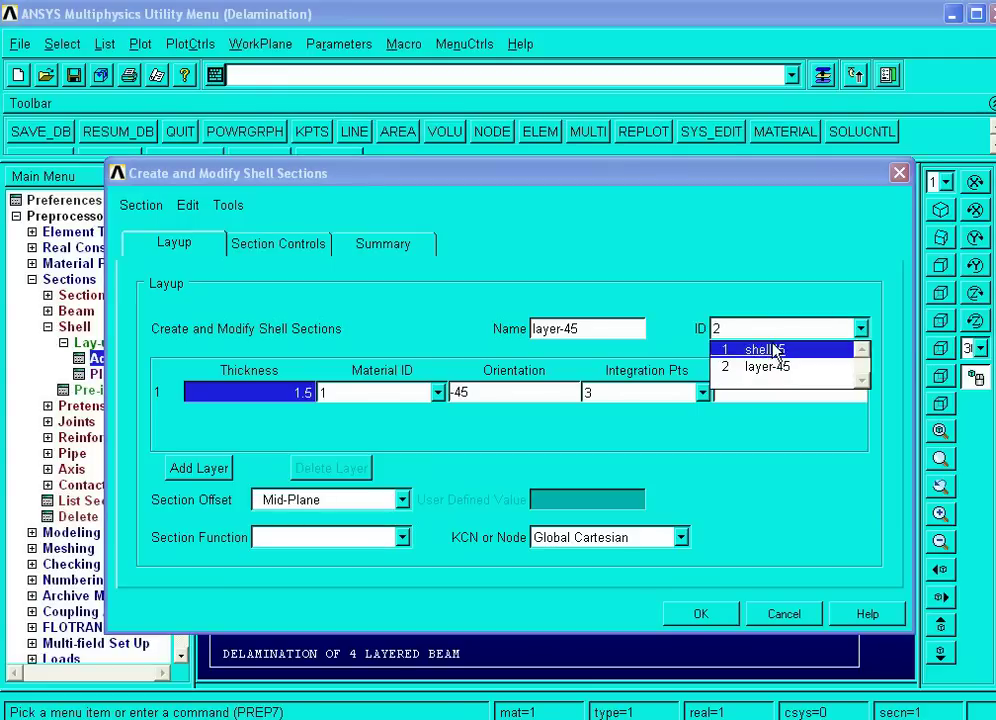
left_click(776, 350)
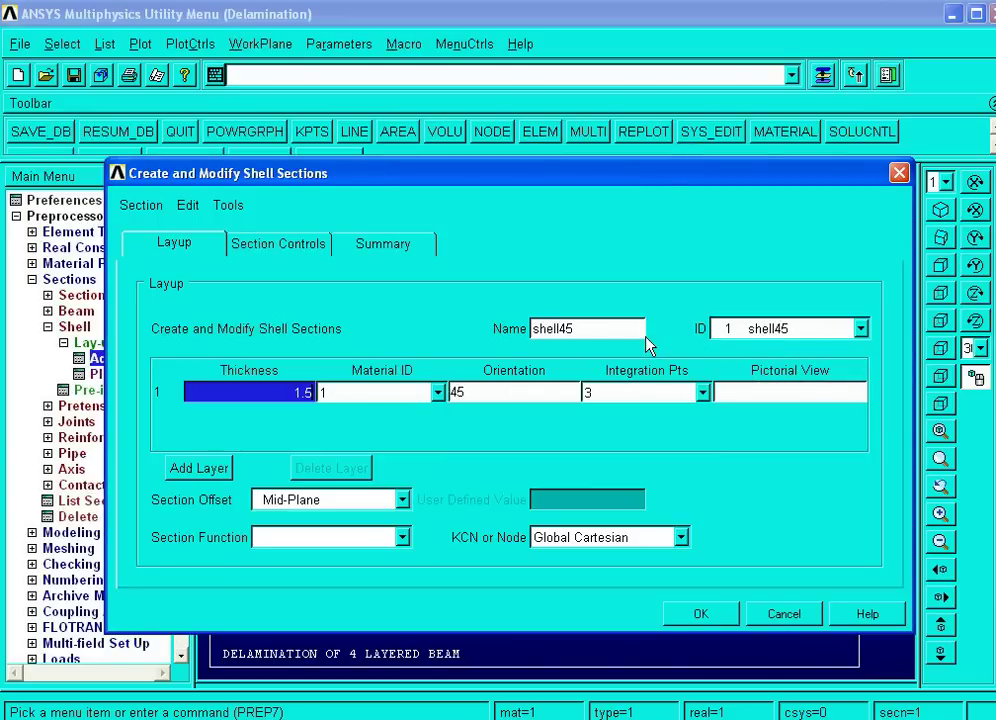
left_click(561, 331)
left_click_drag(556, 333, 521, 332)
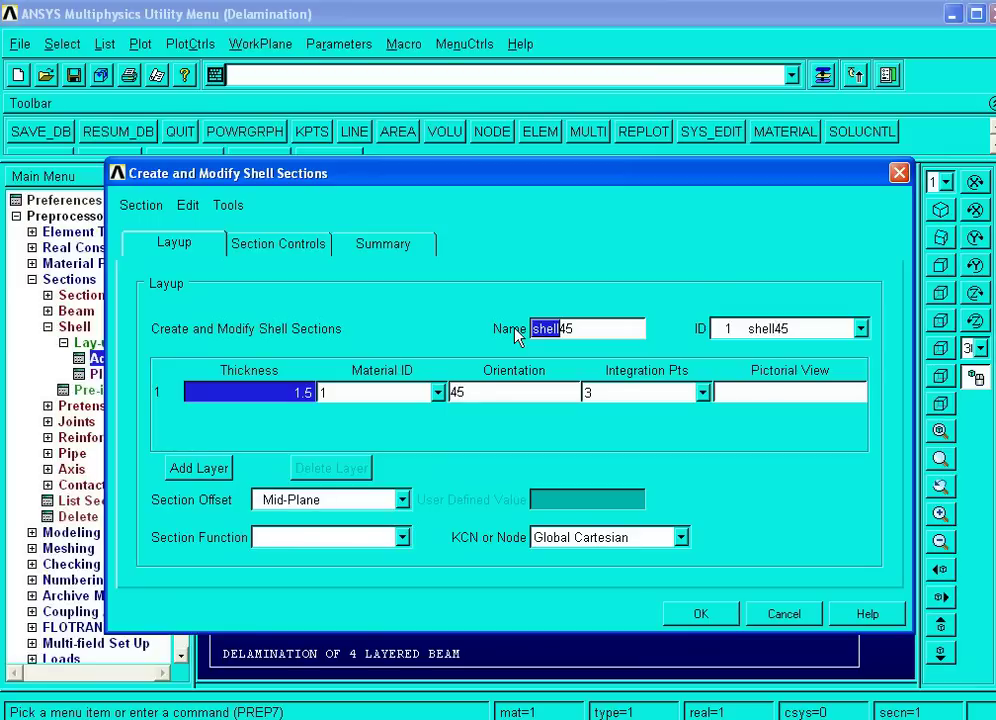
type("la")
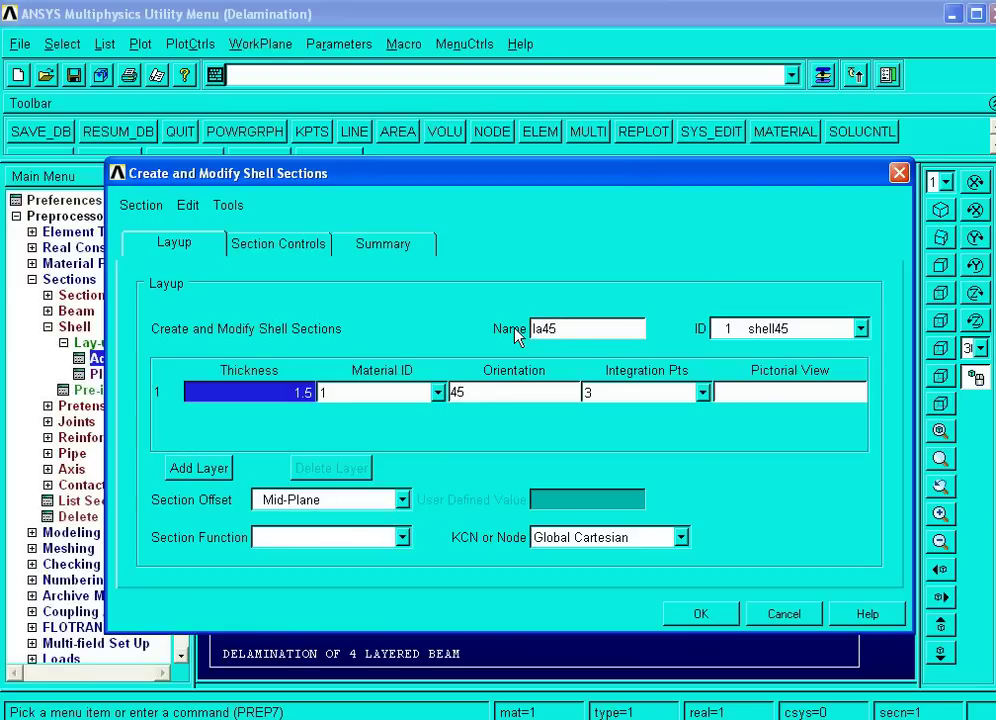
type("yer")
left_click(703, 616)
left_click(703, 616)
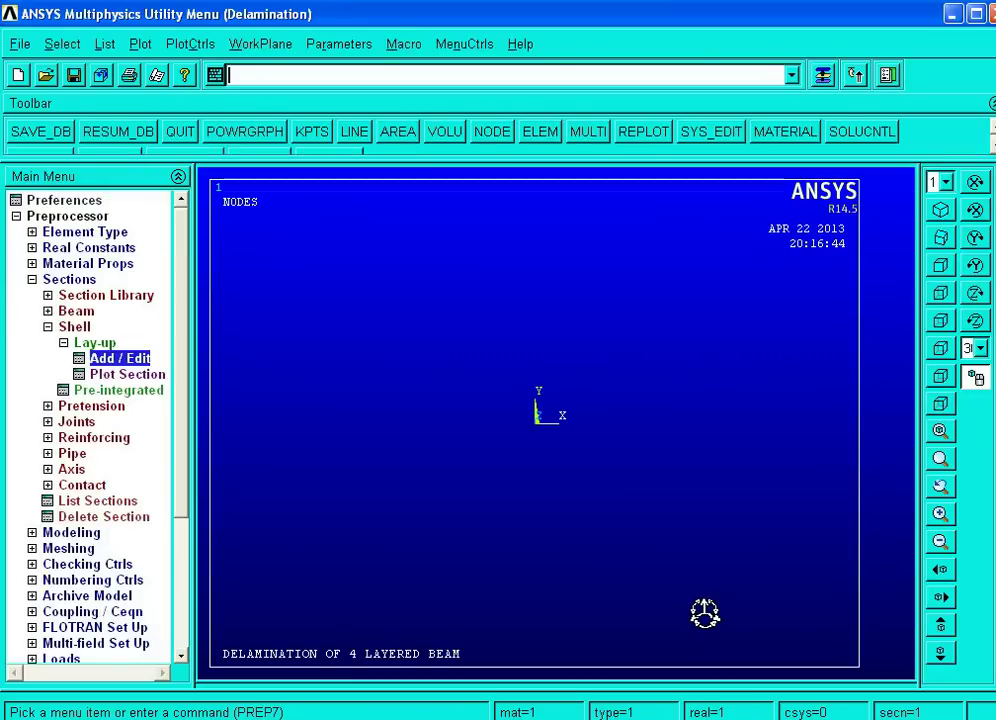
Step: Plot the layer stacking of shell section layer45 and of section layer-45
left_click(129, 376)
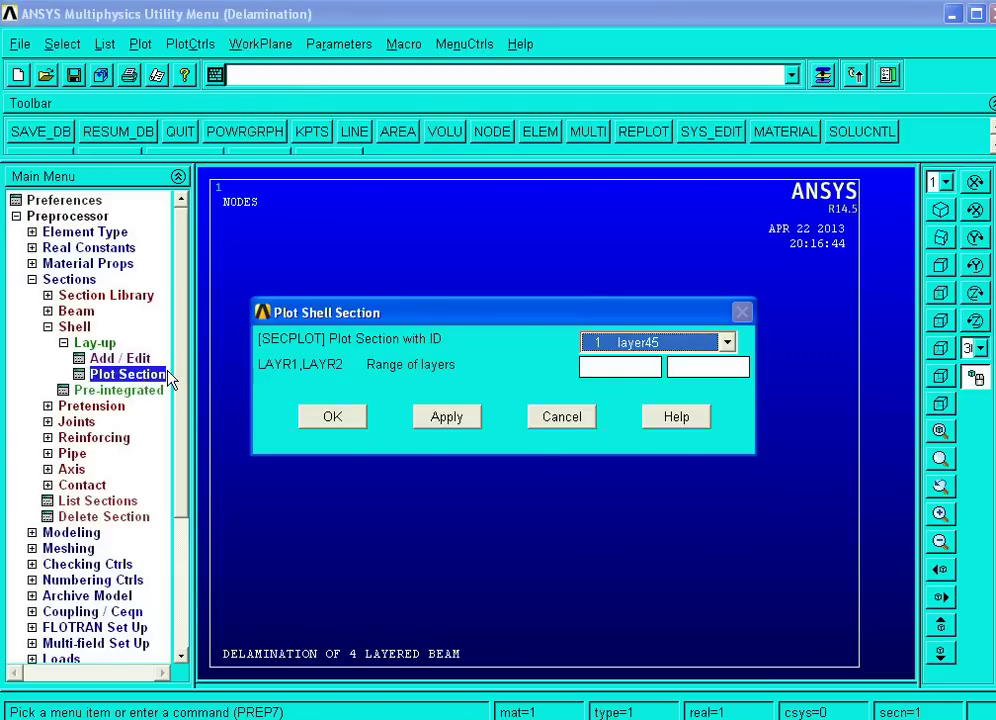
left_click(727, 344)
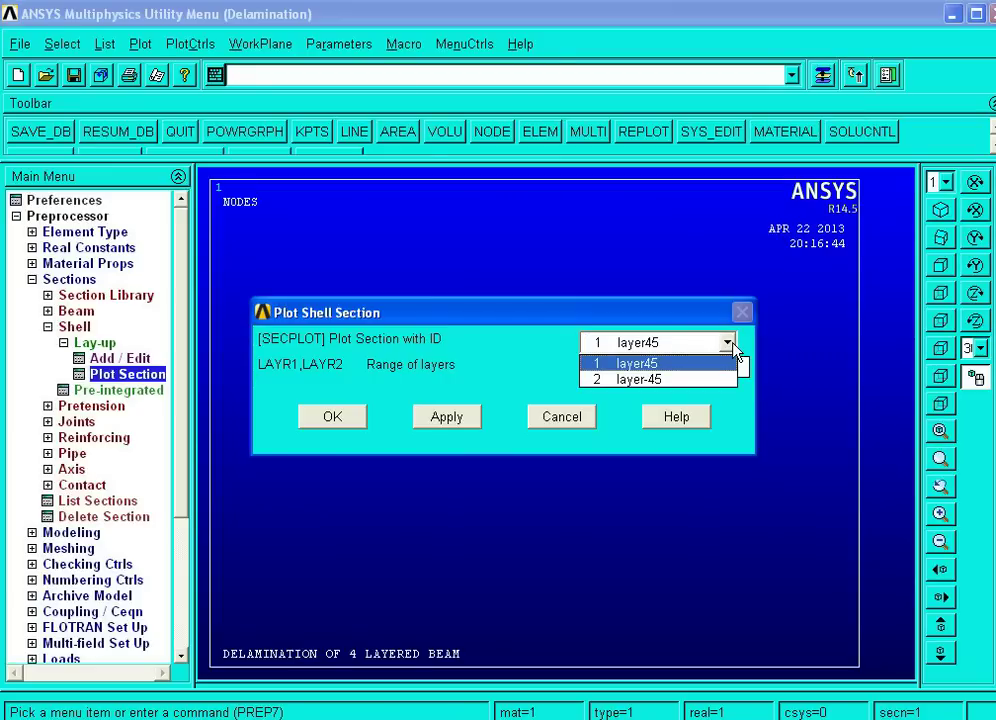
left_click(734, 362)
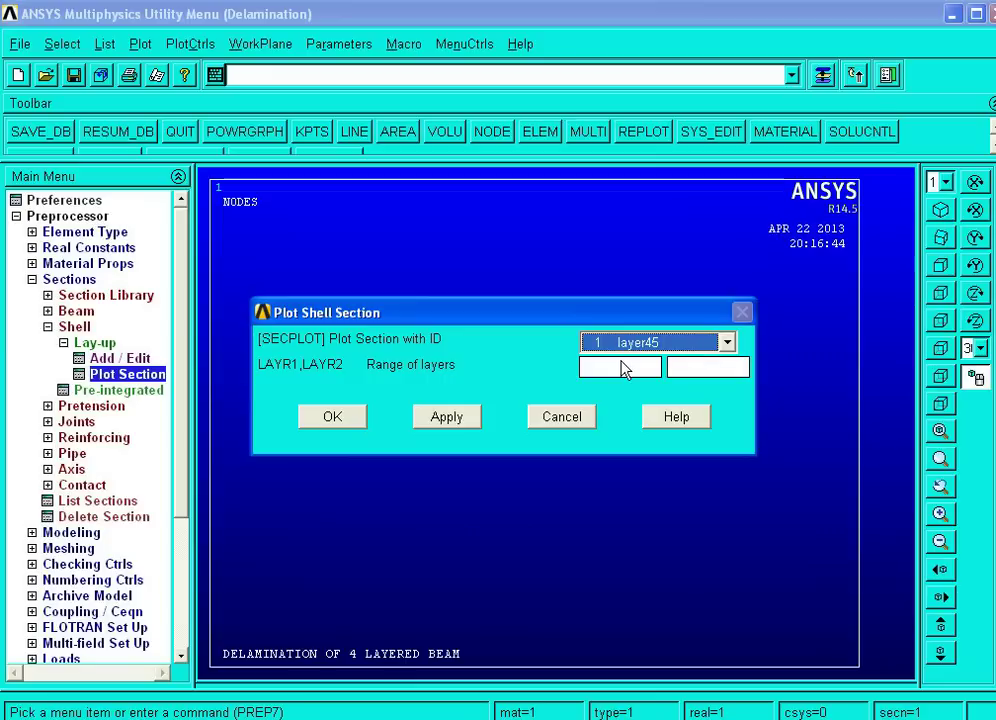
left_click(352, 417)
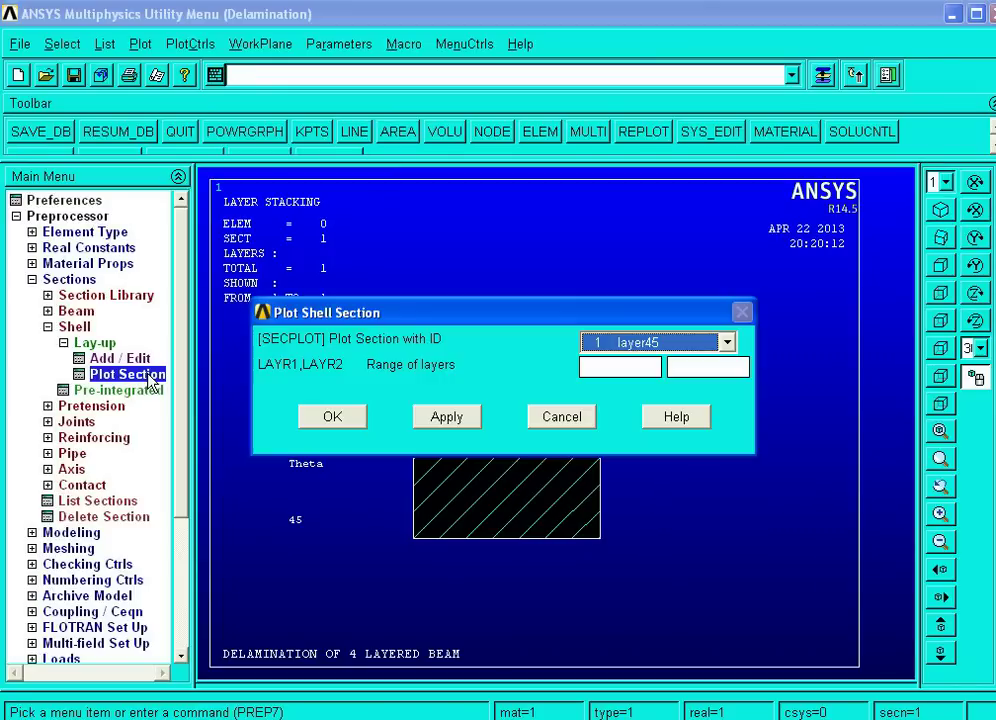
left_click(726, 343)
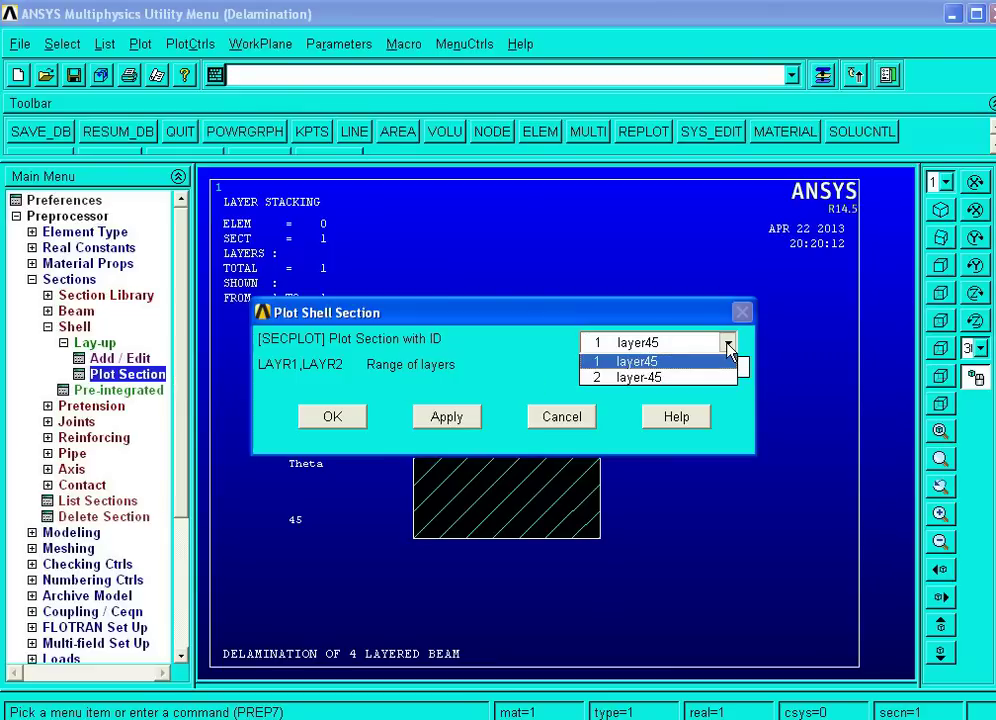
left_click(686, 380)
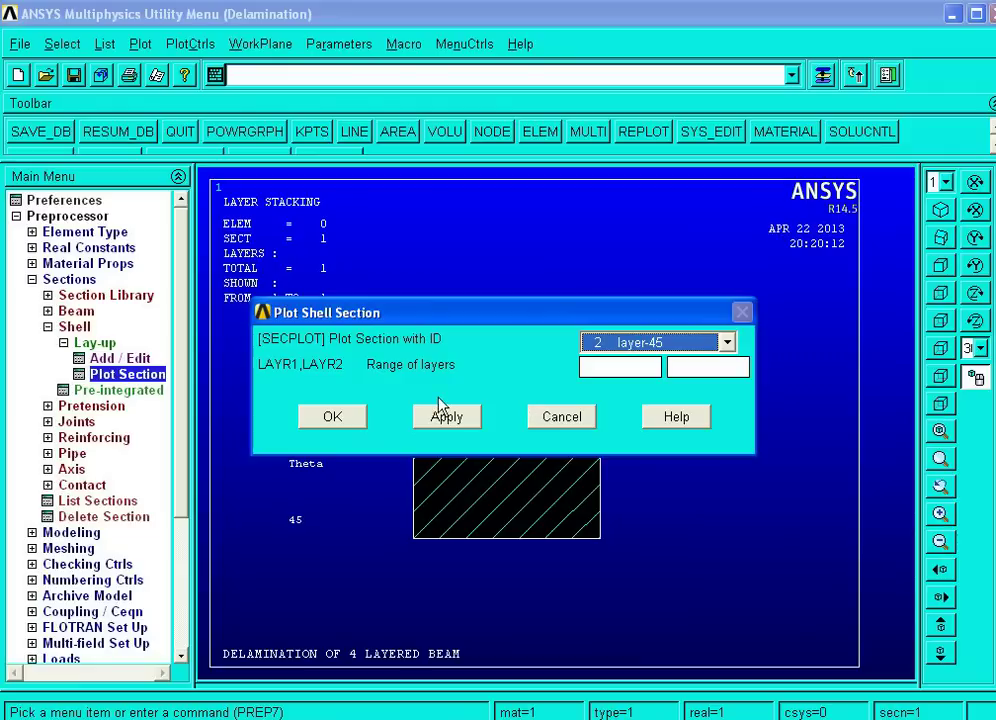
left_click(331, 418)
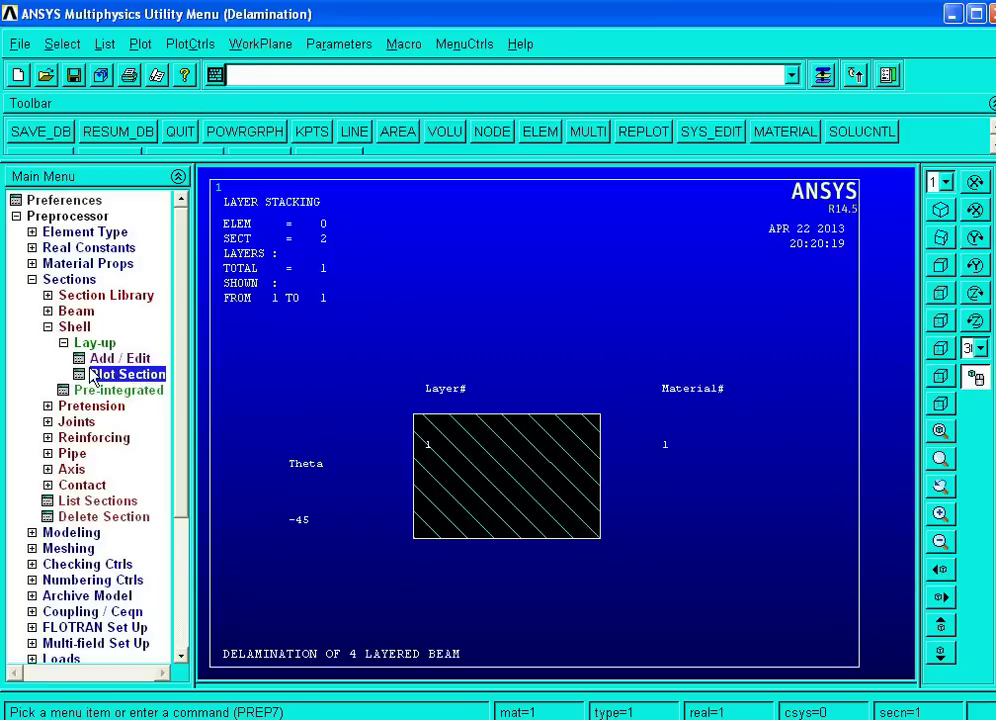
Step: Start a block volume defined by dimensions, with X-coordinates from 0 to 100
left_click(64, 344)
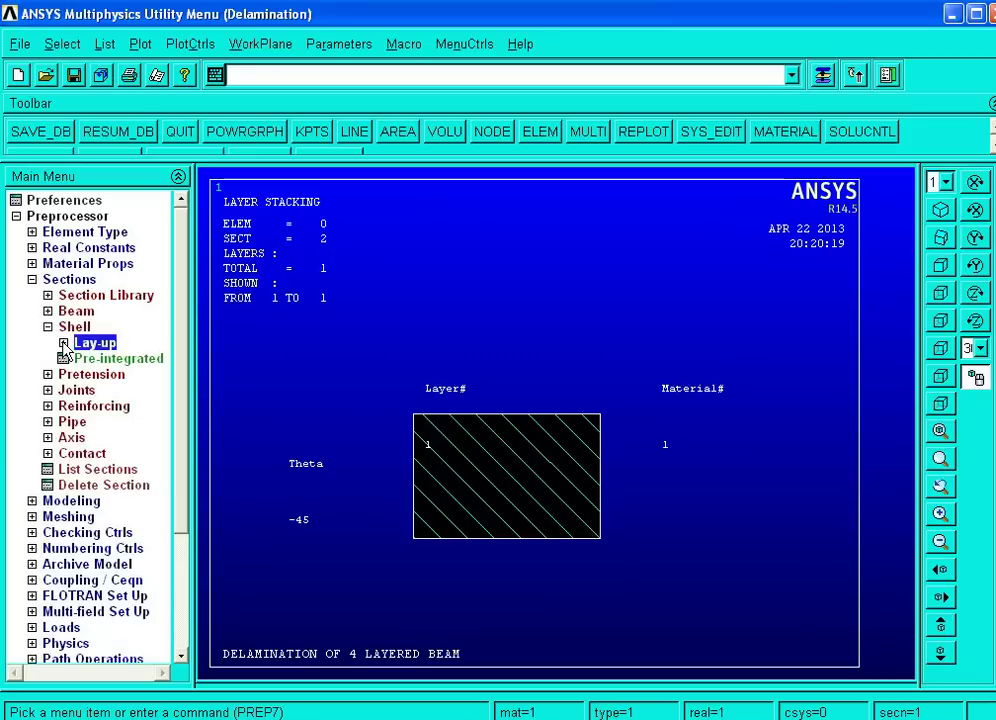
left_click(48, 328)
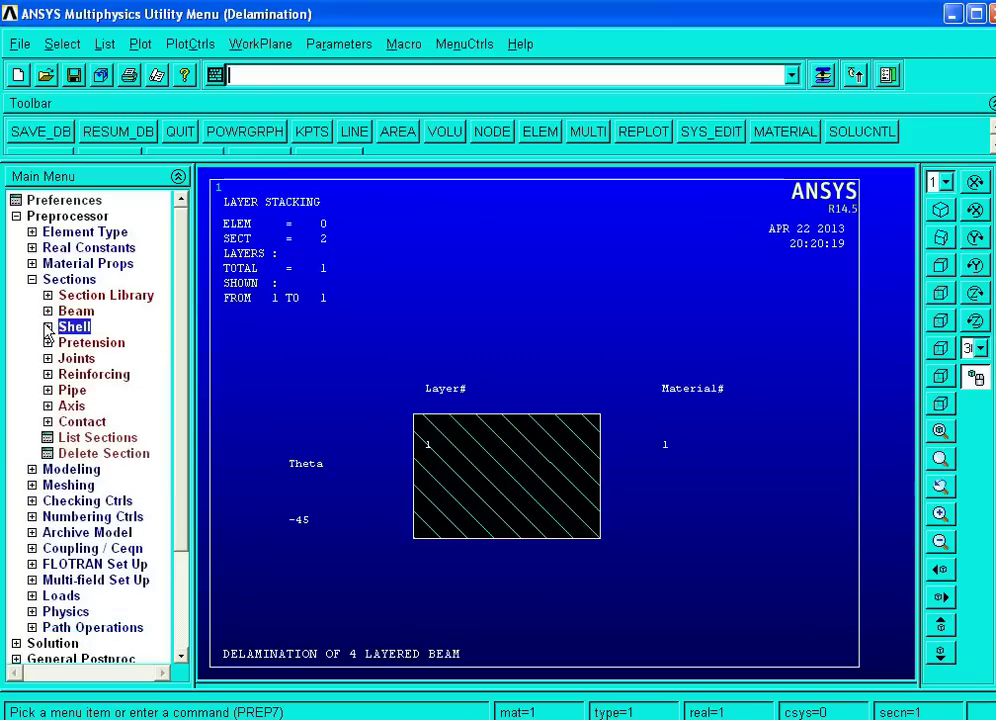
left_click(32, 280)
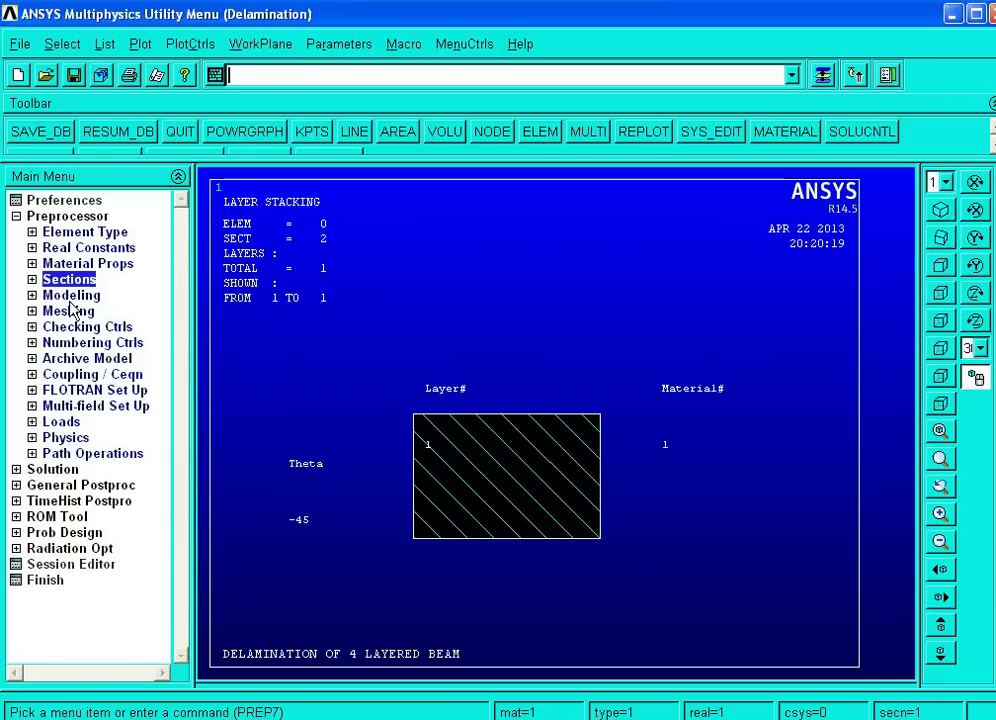
left_click(71, 298)
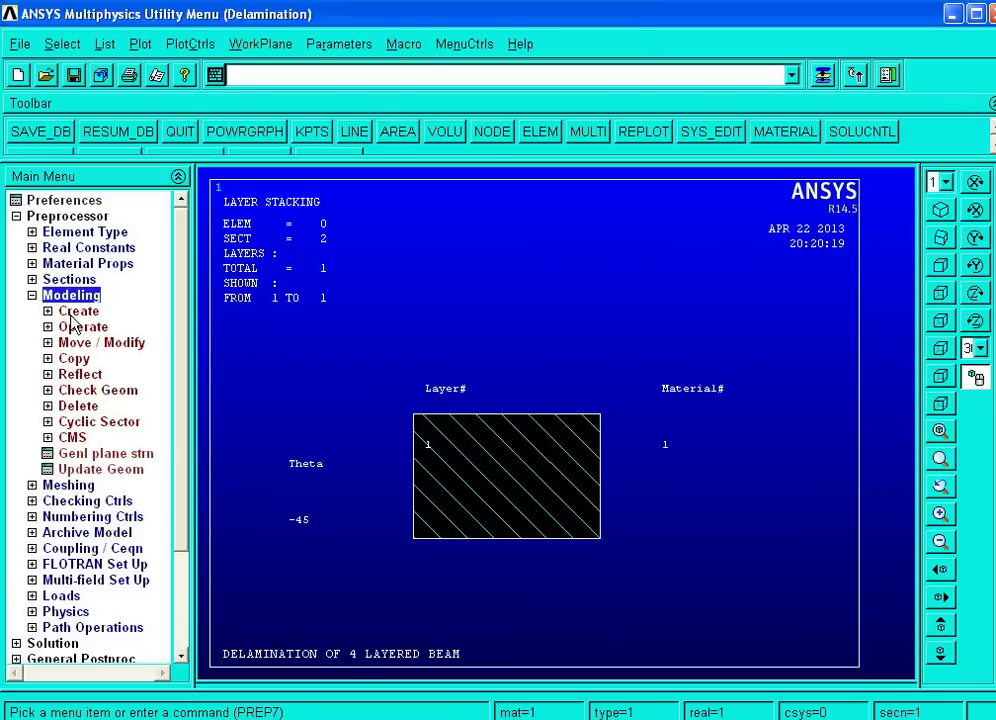
left_click(71, 315)
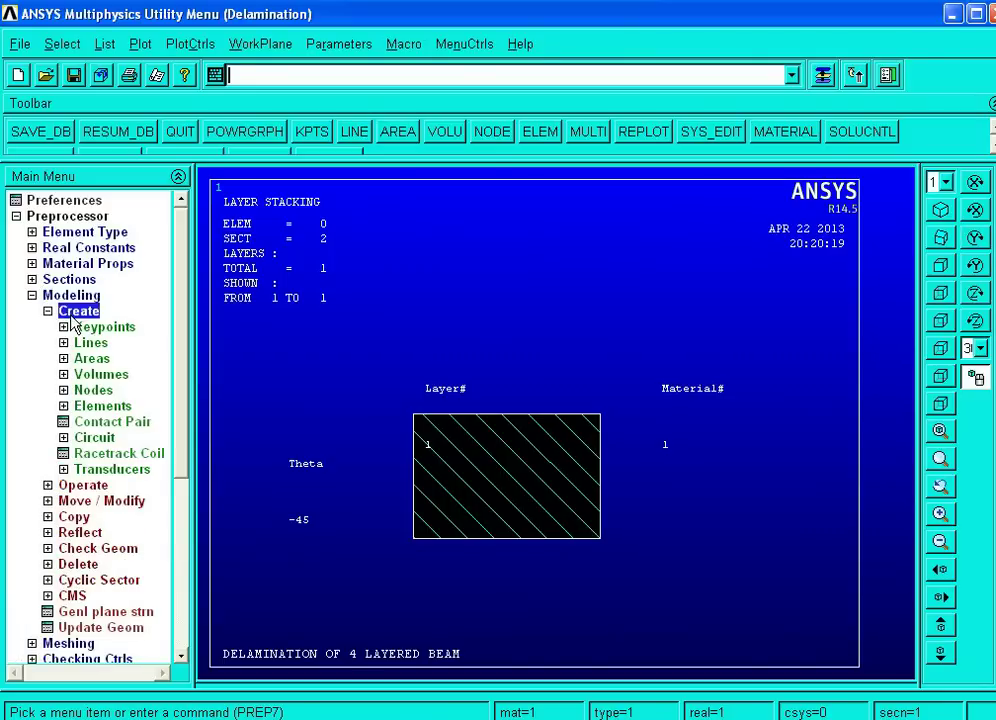
left_click(115, 375)
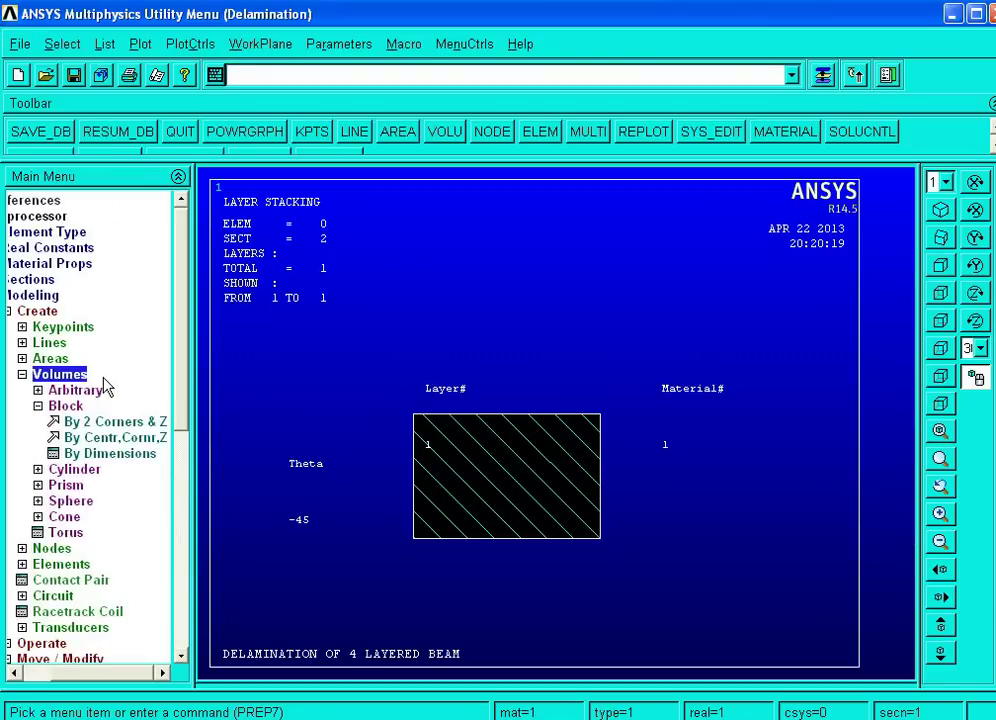
left_click(93, 457)
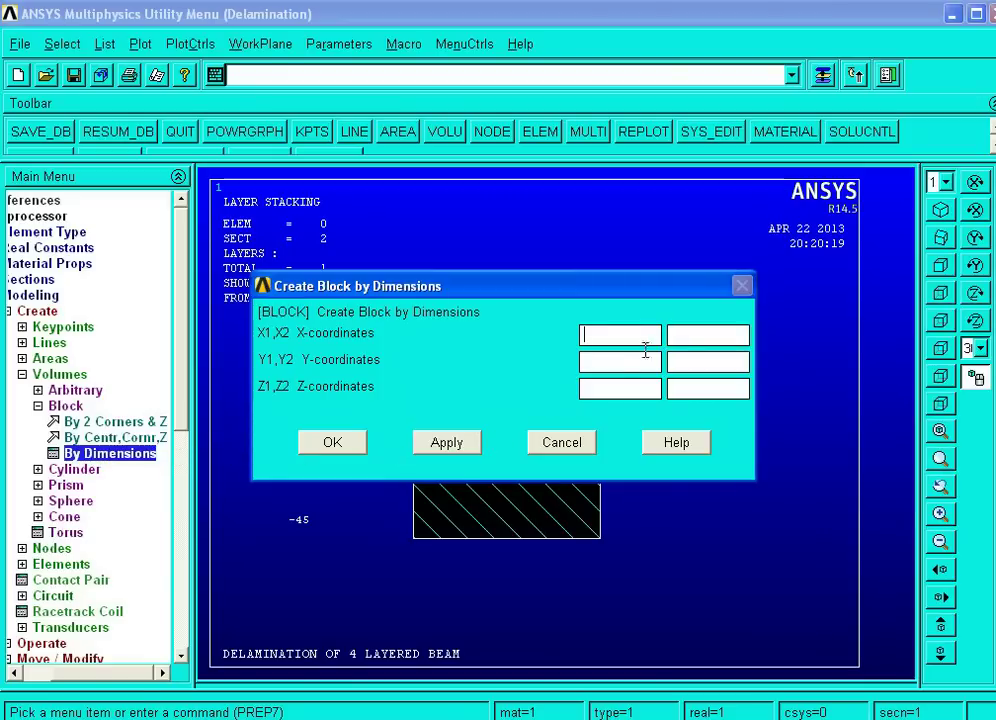
type("0")
left_click(690, 337)
type("100")
Step: Set the first block's Y-coordinates from -1.5 to -3
left_click(617, 352)
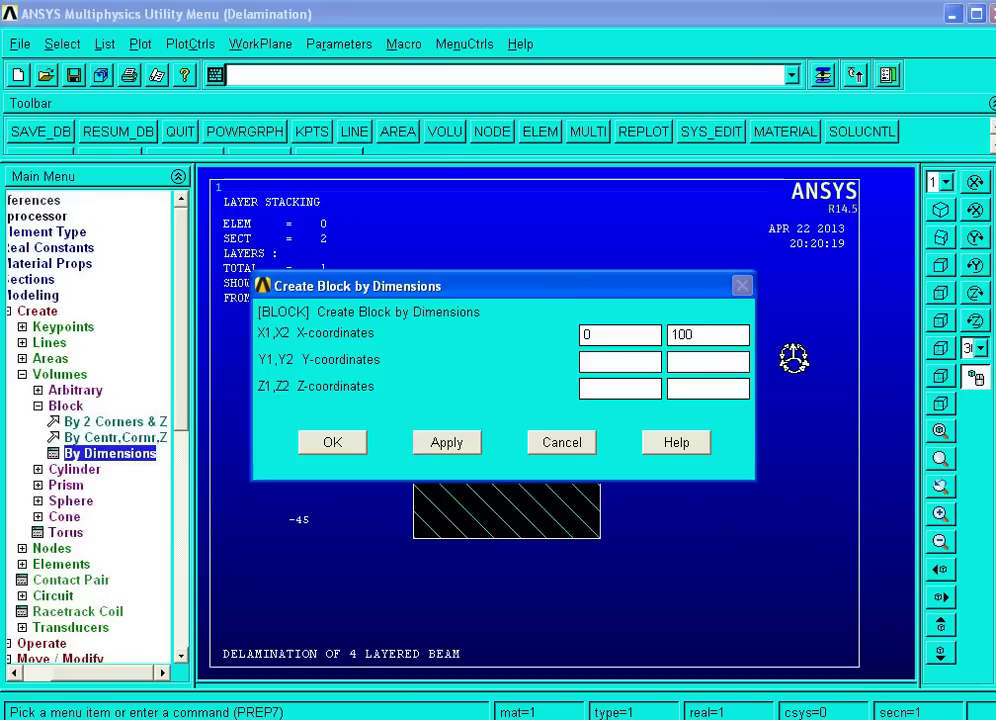
type("-")
type("1.5")
left_click(683, 362)
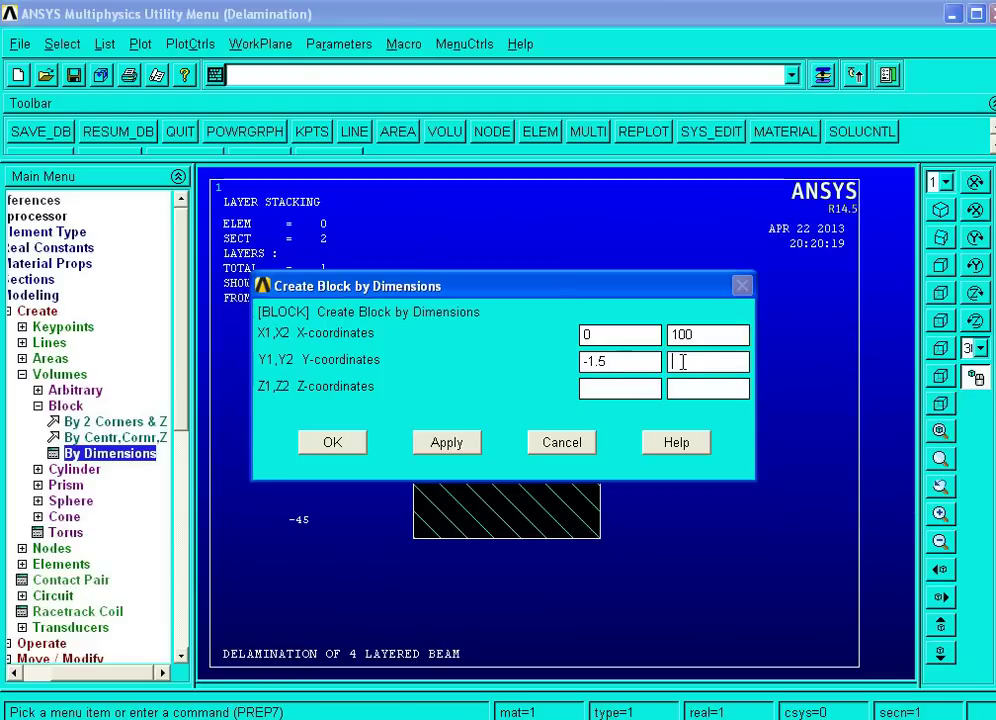
type(".")
key("BackSpace")
type("-3")
Step: Set the block's Z-coordinates from 0 to 20, create the volume, and fit it in the view
left_click(621, 387)
type("0")
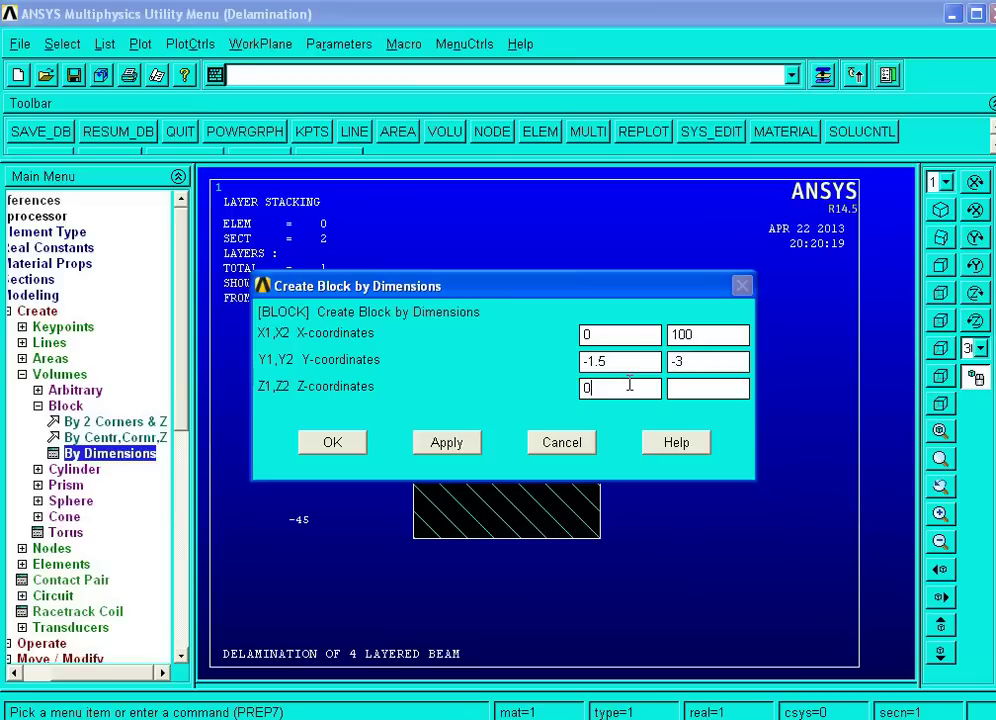
left_click(703, 385)
type("20")
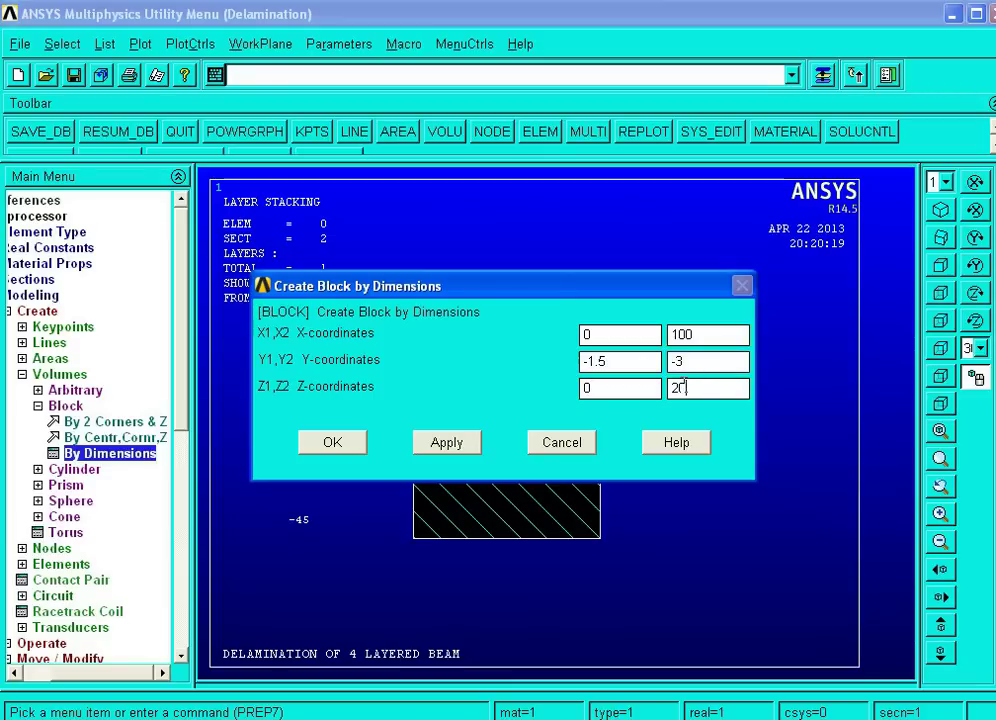
left_click(452, 443)
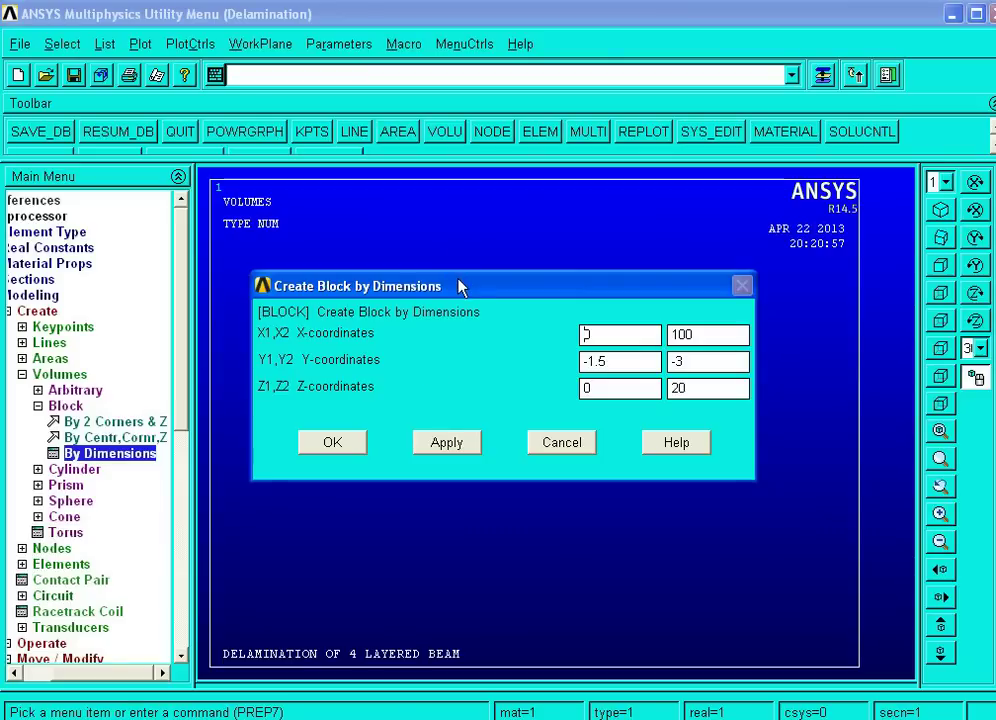
left_click_drag(458, 284, 458, 177)
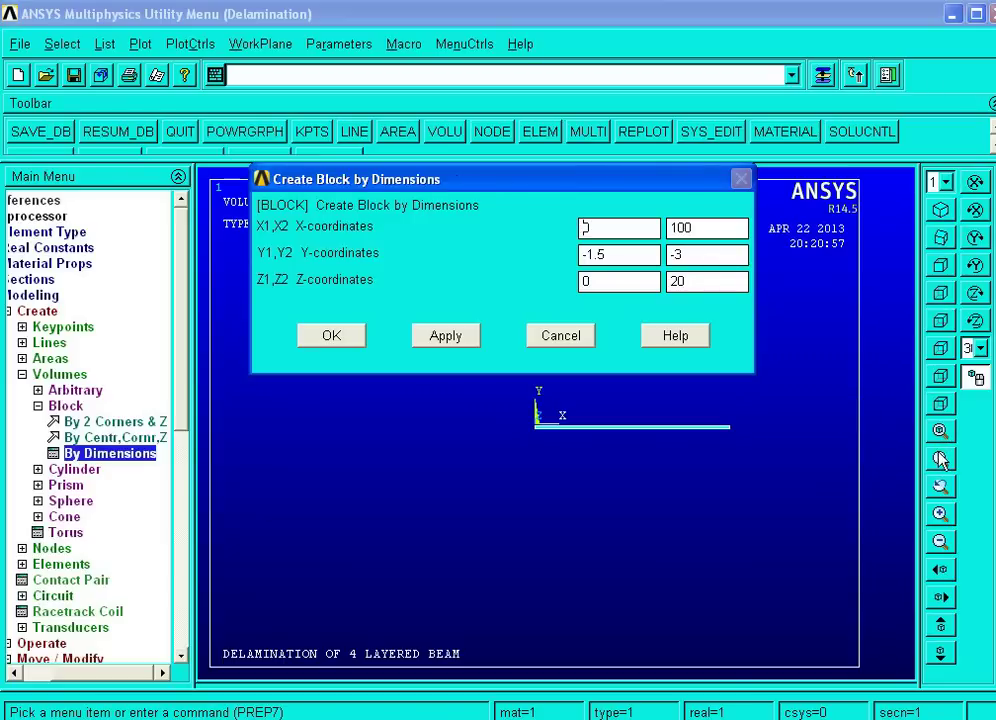
key("Return")
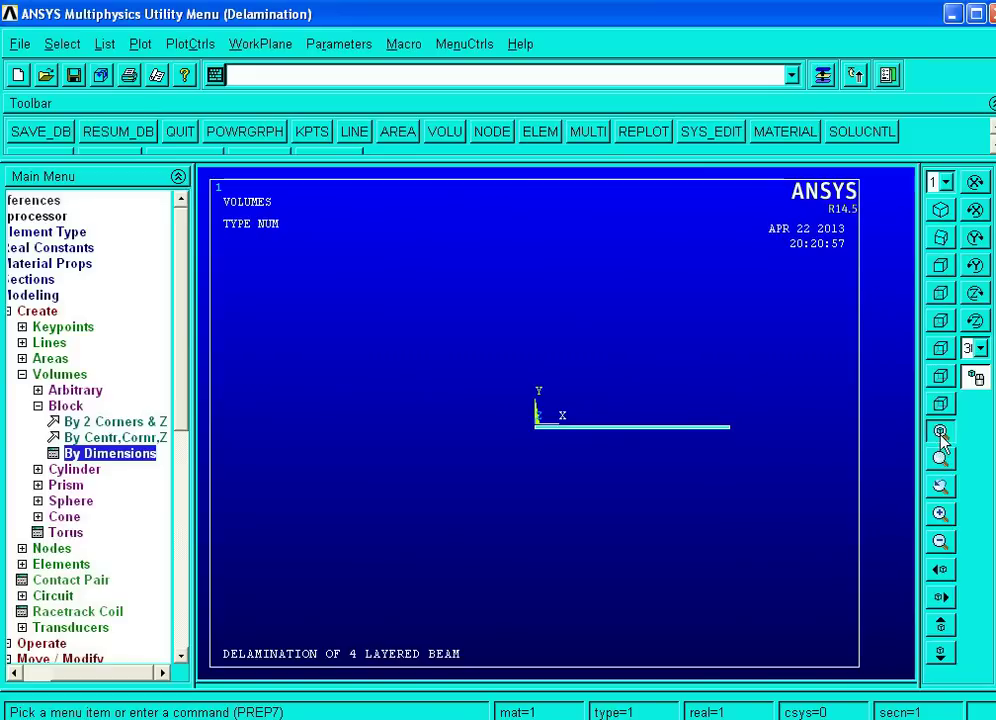
left_click(940, 432)
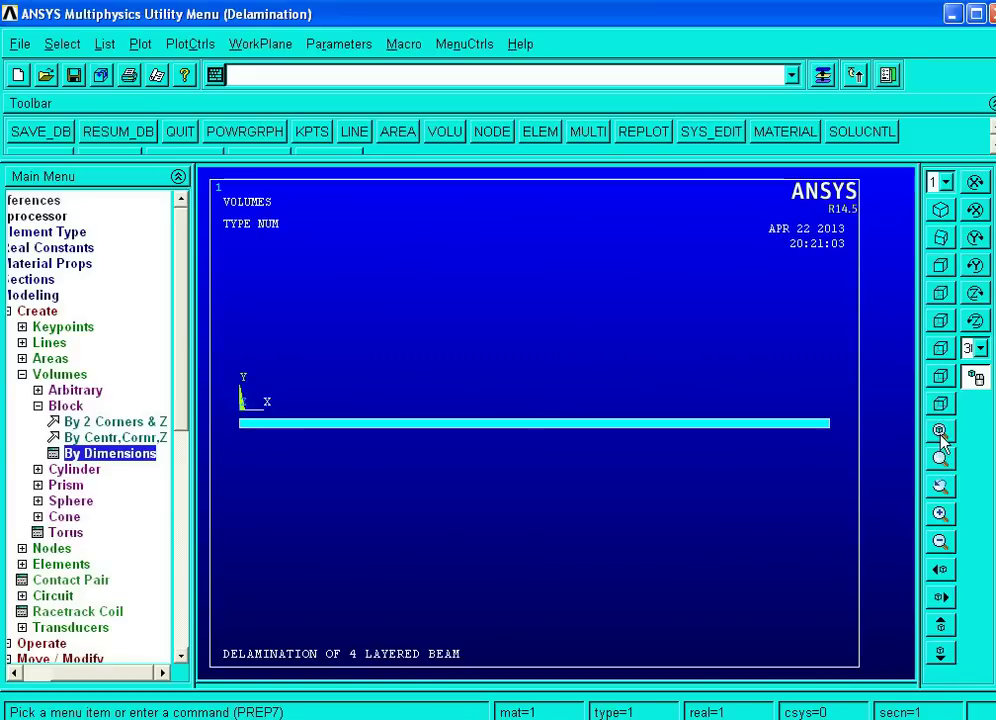
Step: Create a second block directly above the first, with Y-coordinates from 0 to -1.5 and the same X and Z extents
left_click(138, 457)
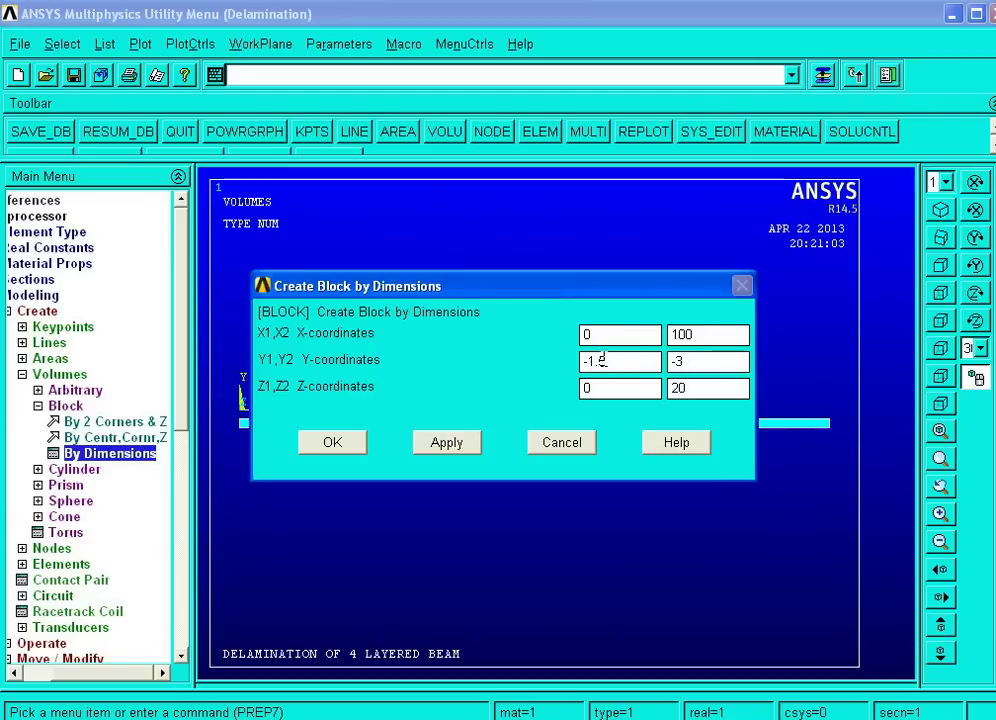
left_click_drag(604, 361, 588, 361)
left_click_drag(613, 360, 544, 357)
type("0")
left_click_drag(686, 361, 677, 362)
type("1.5")
left_click(448, 446)
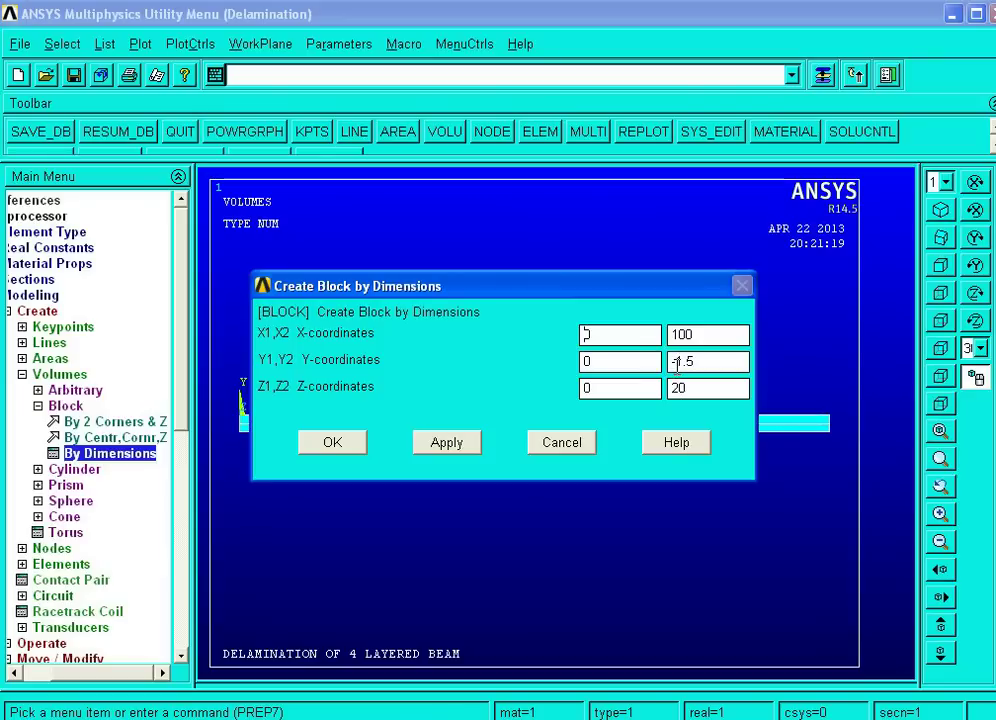
Step: Create a third block with Y-coordinates from 0 to 1.5, keeping the same X and Z extents
left_click_drag(676, 364, 635, 366)
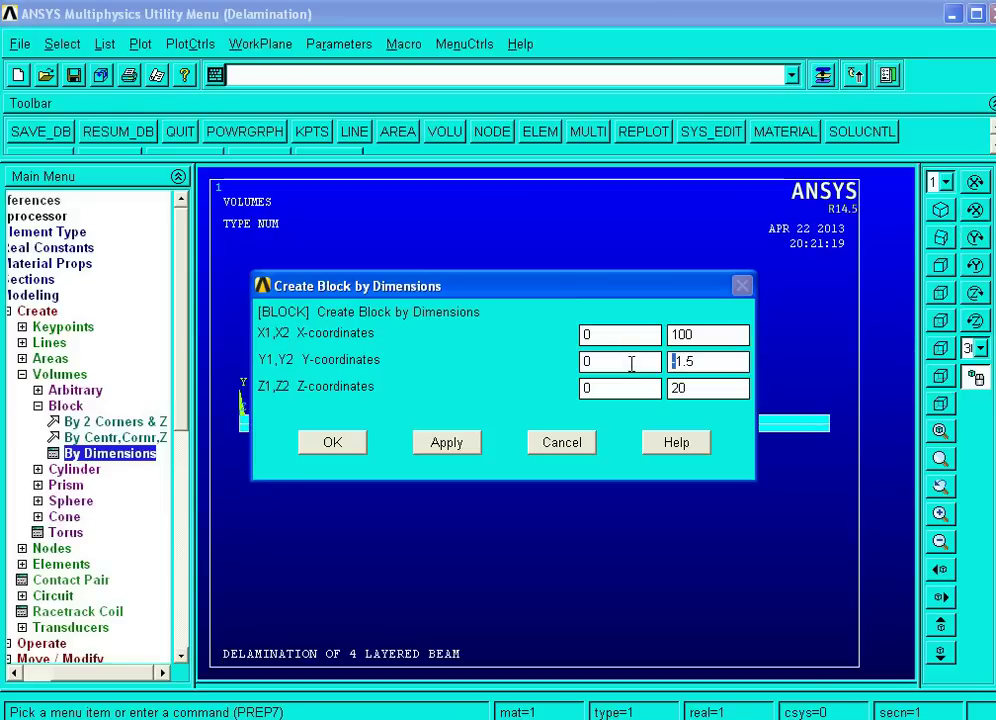
key("Delete")
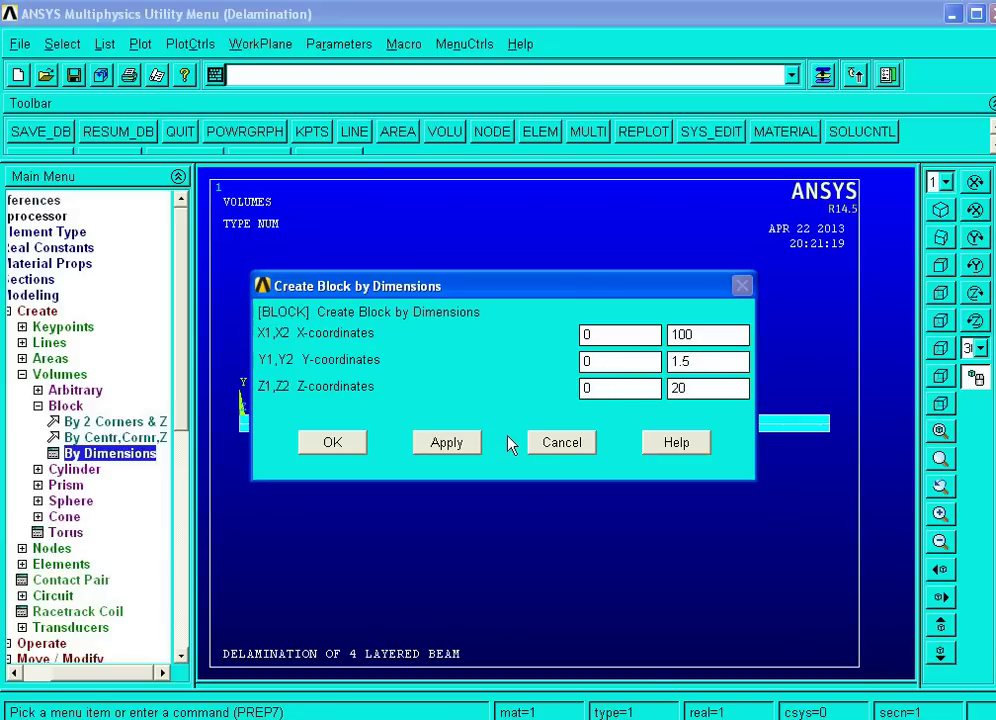
left_click(457, 447)
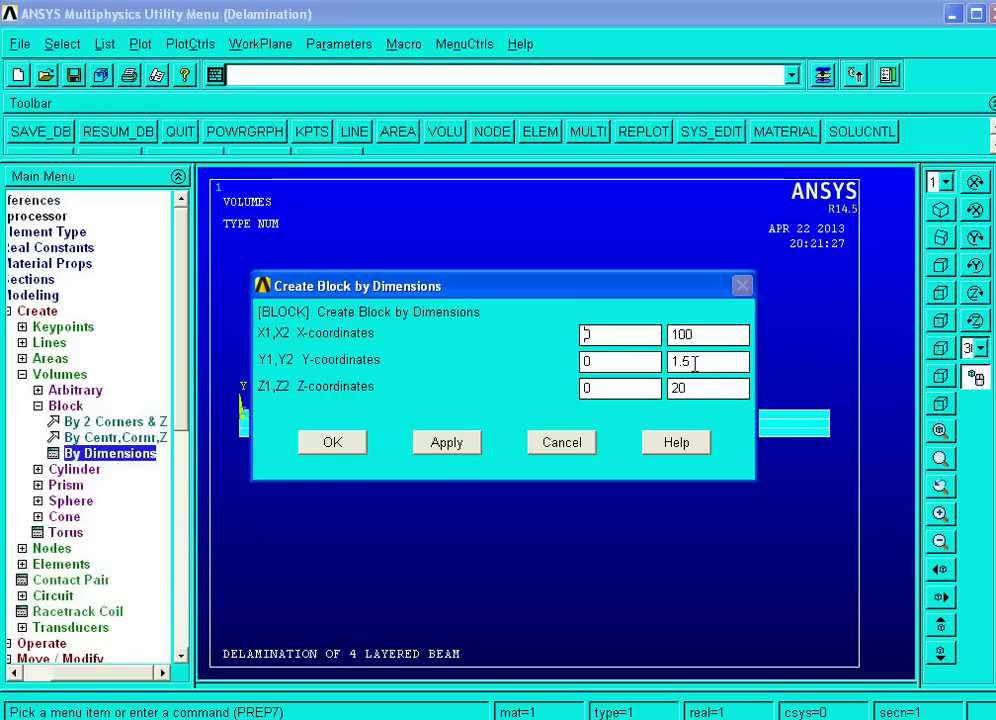
Step: Create the fourth block with Y-coordinates from 1.5 to 3 and close the block definition
left_click_drag(617, 365, 542, 362)
type("1.5")
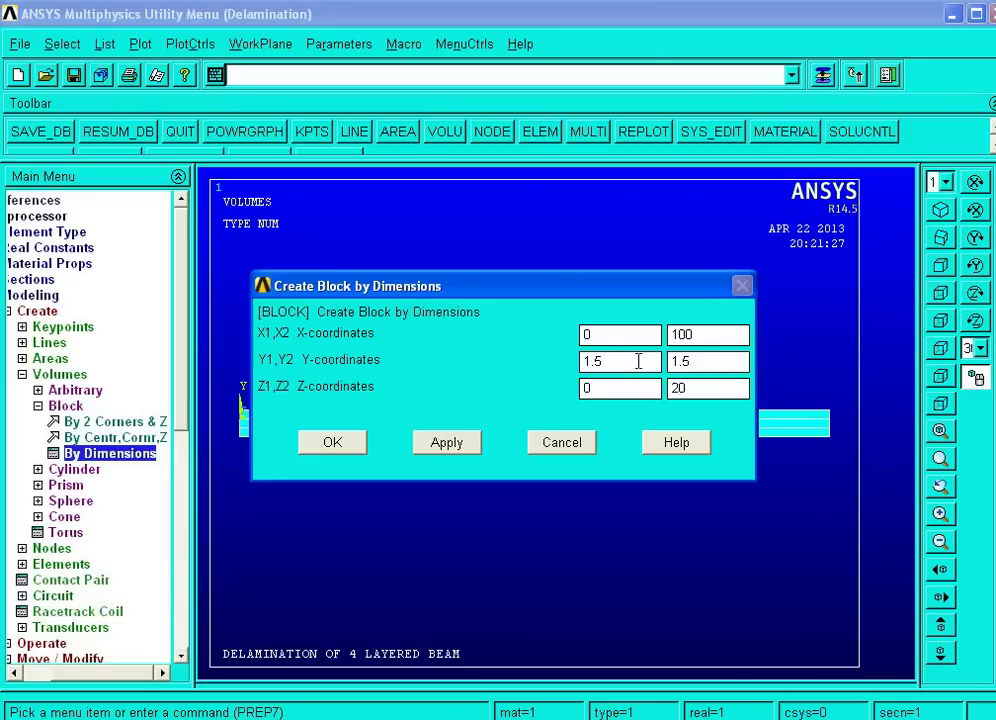
left_click_drag(689, 361, 624, 366)
type("3")
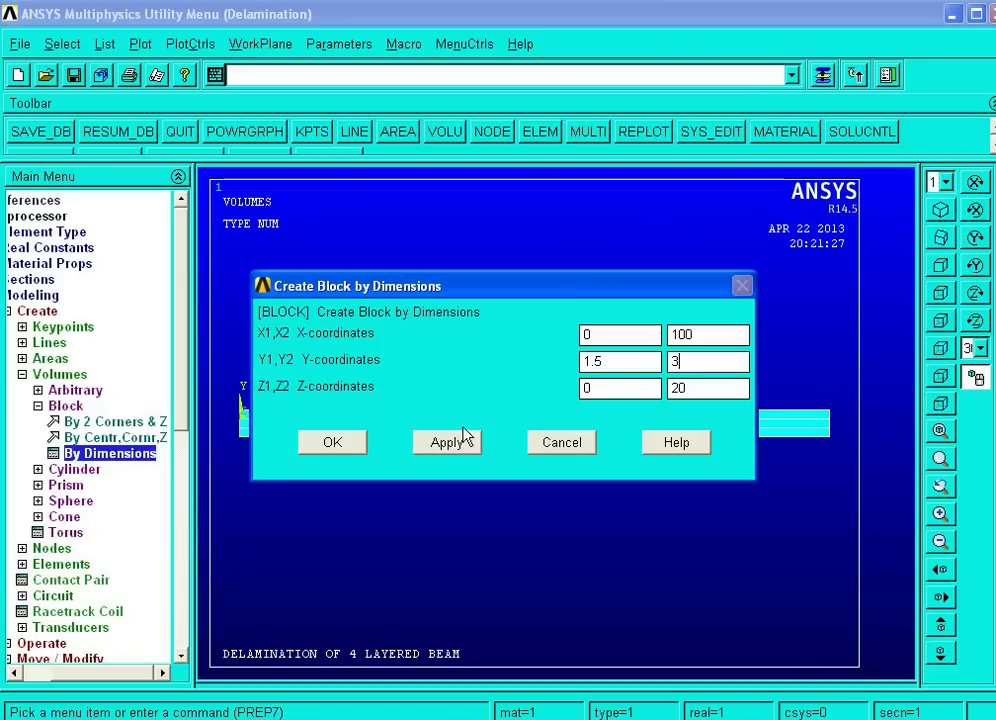
left_click(343, 444)
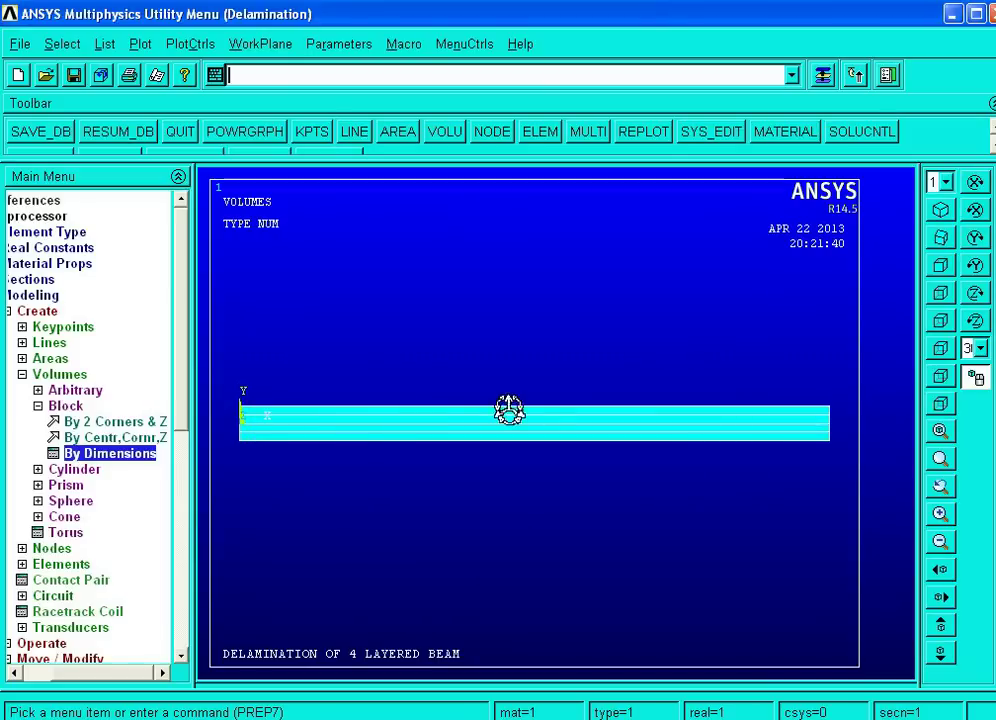
Step: Turn on volume numbers in the plot numbering controls, shown with colors and numbers, and replot the beam
mouse_move(594, 384)
right_mouse_down("ctrl")
mouse_move(546, 437)
mouse_move(547, 415)
right_mouse_up("ctrl")
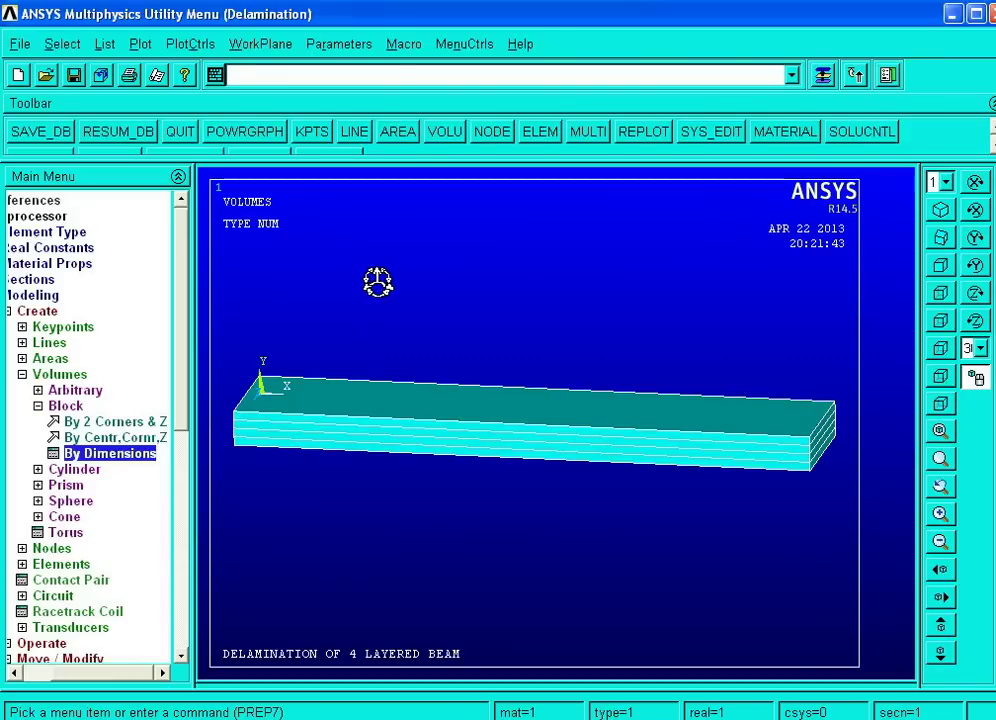
middle_click_drag(378, 282, 362, 360, "ctrl")
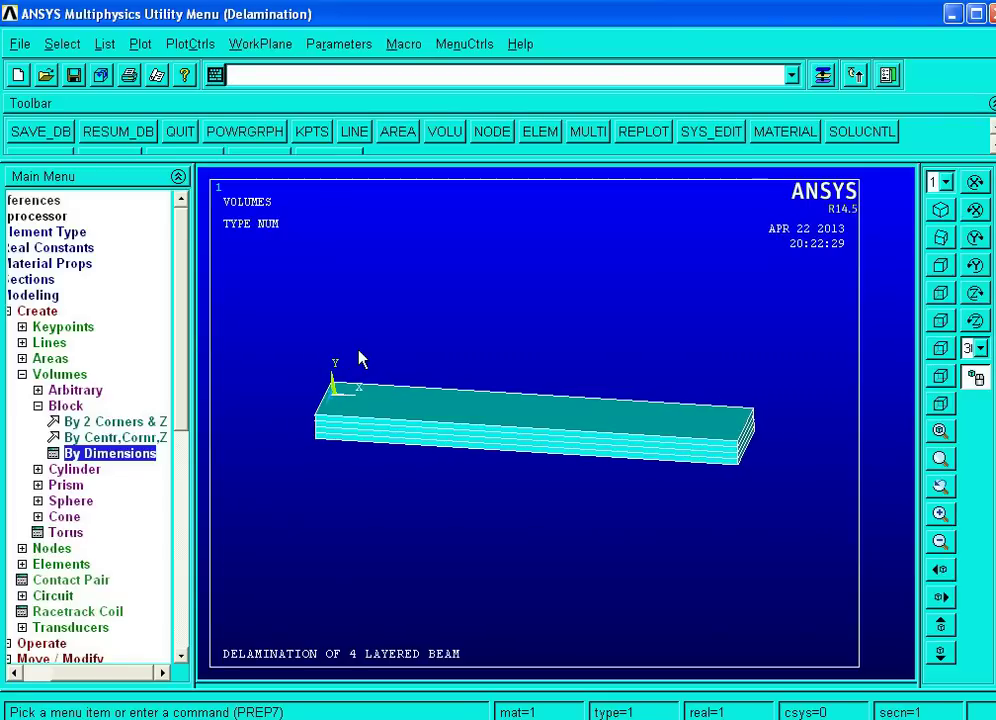
middle_click_drag(362, 360, 360, 356, "ctrl")
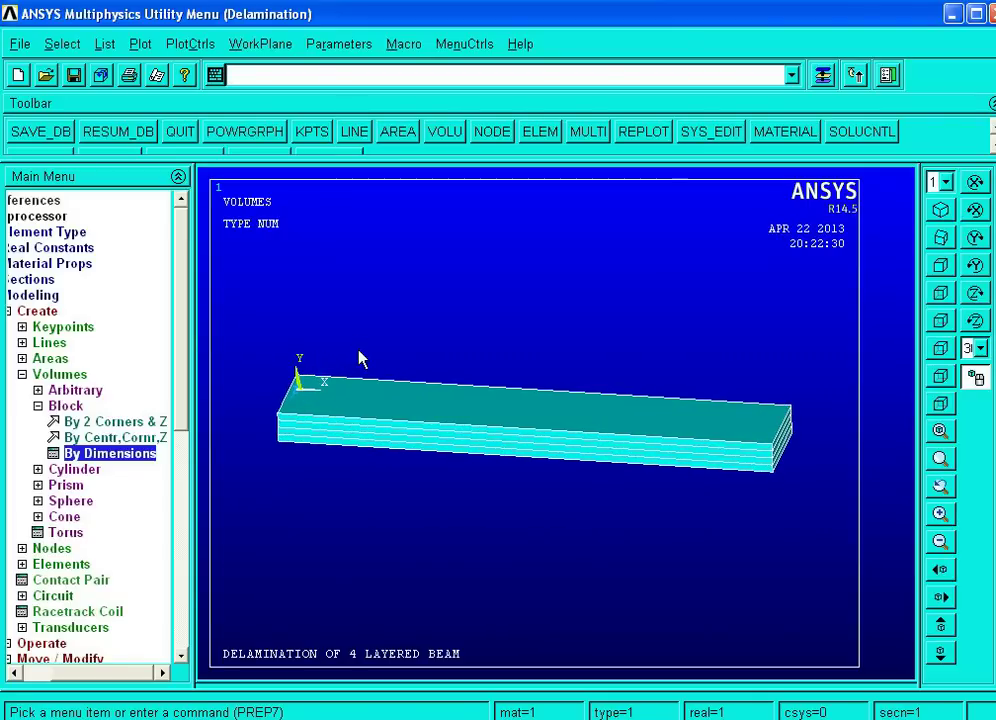
left_click(172, 46)
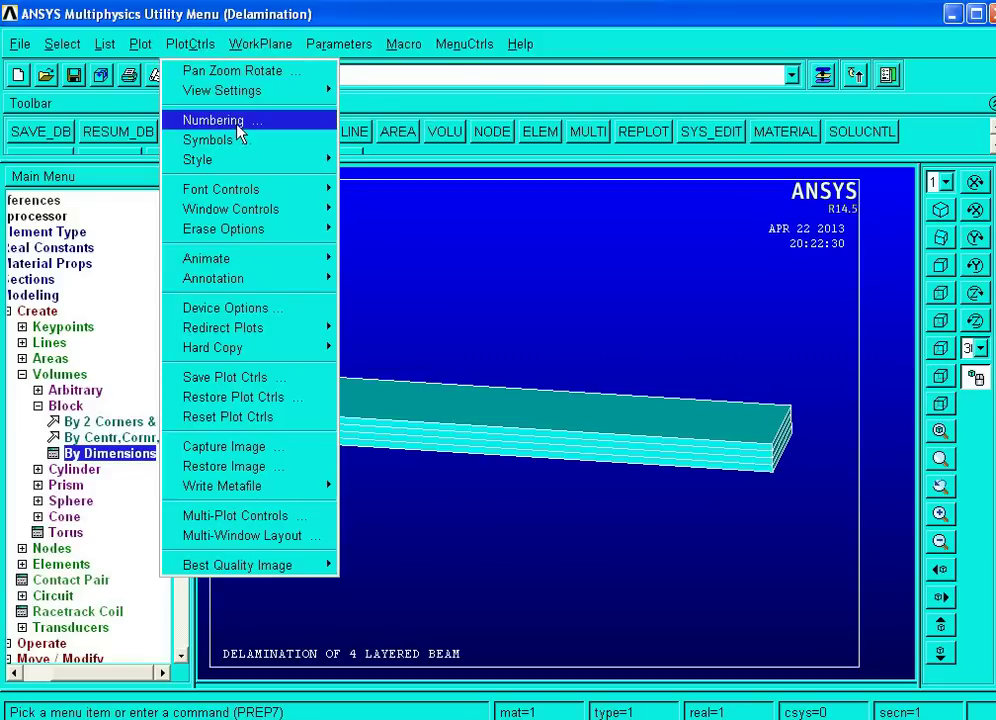
left_click(237, 126)
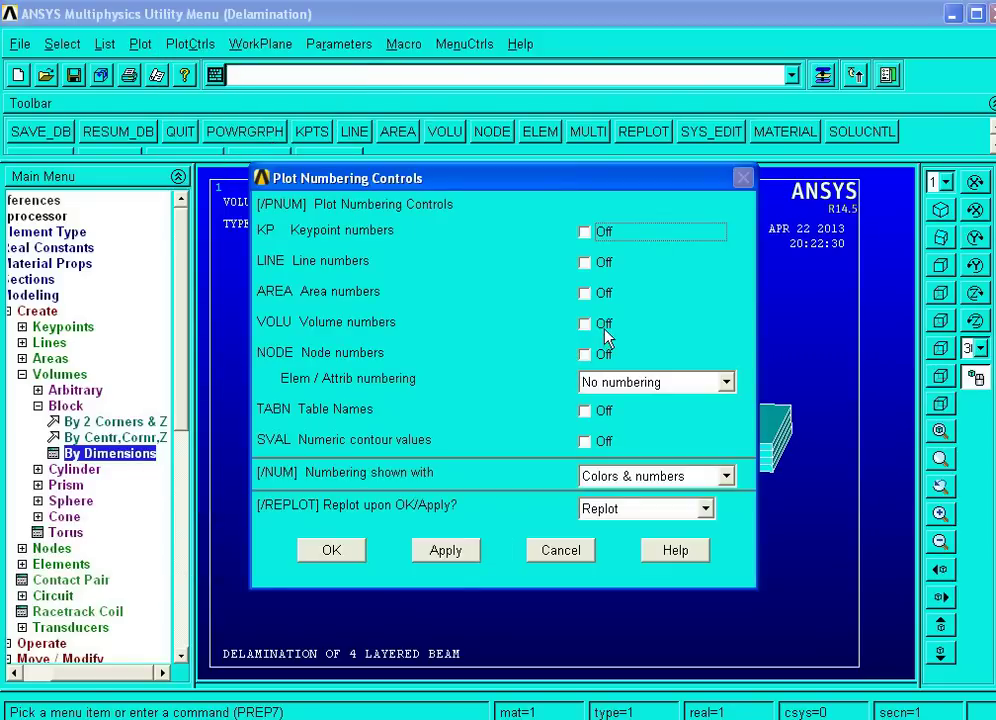
left_click(601, 328)
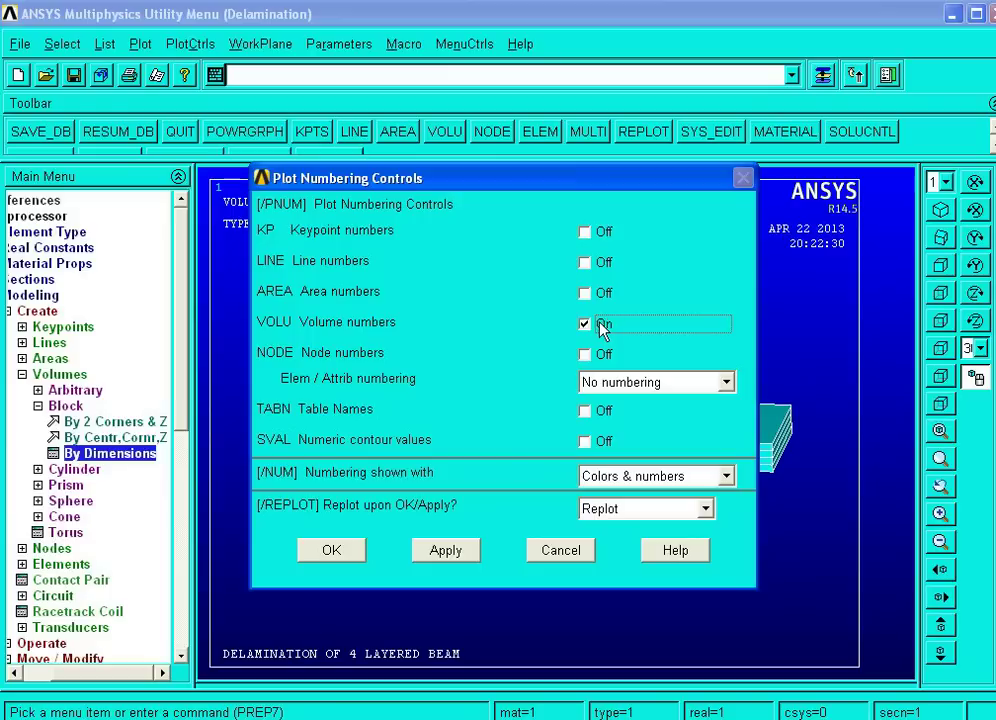
left_click(340, 552)
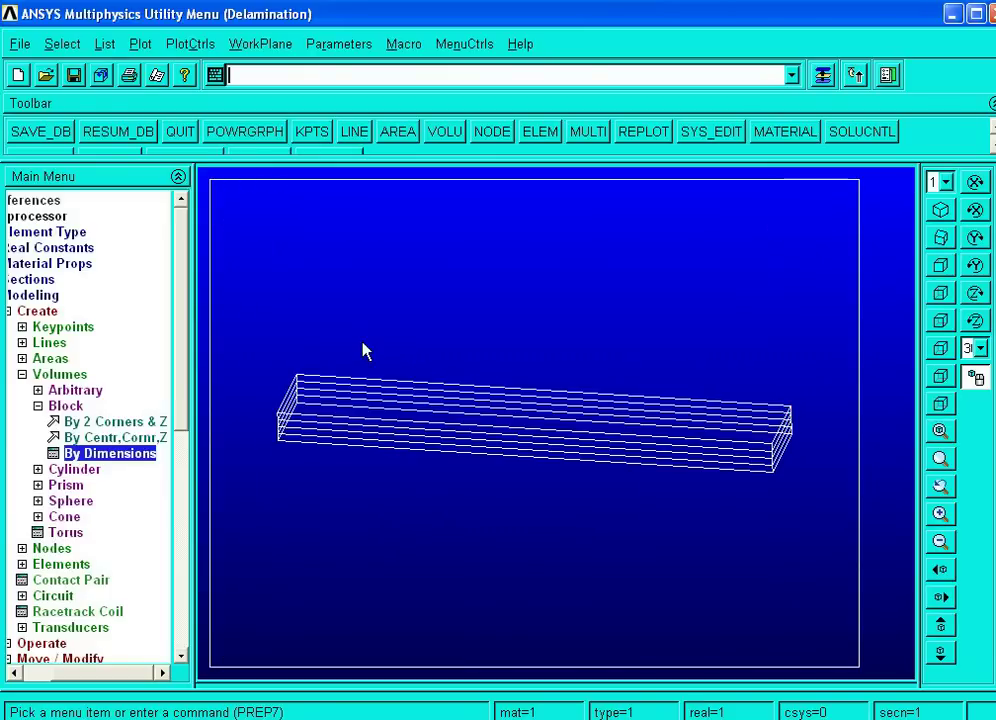
Step: Examine the four stacked, colour-coded layer volumes of the beam from several angles
left_click(365, 341)
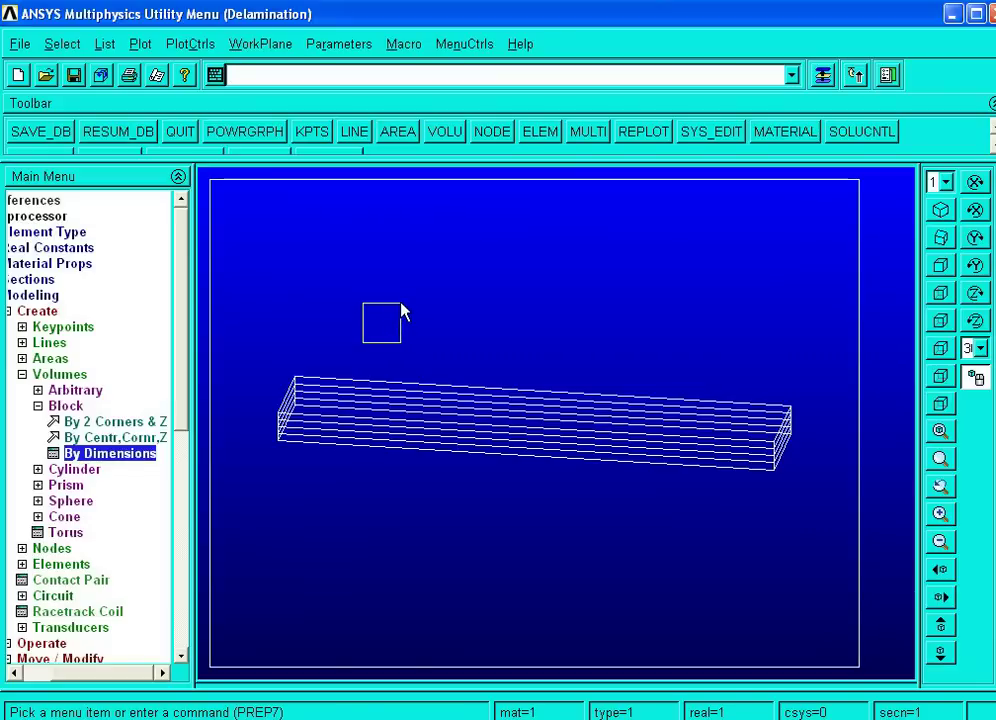
left_click(401, 313)
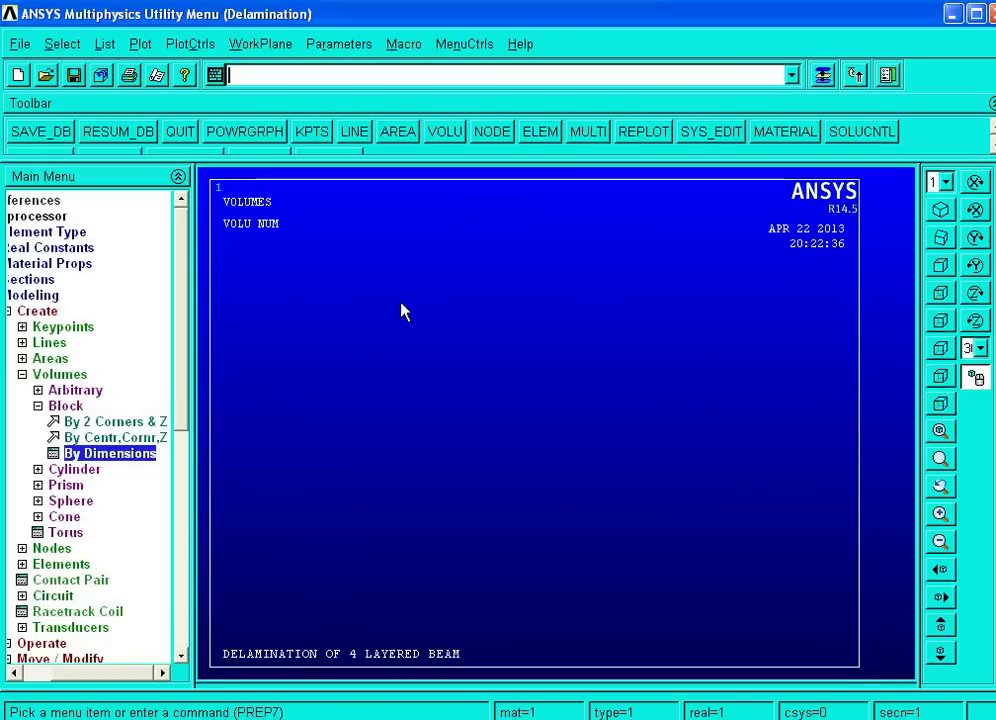
left_click(940, 431)
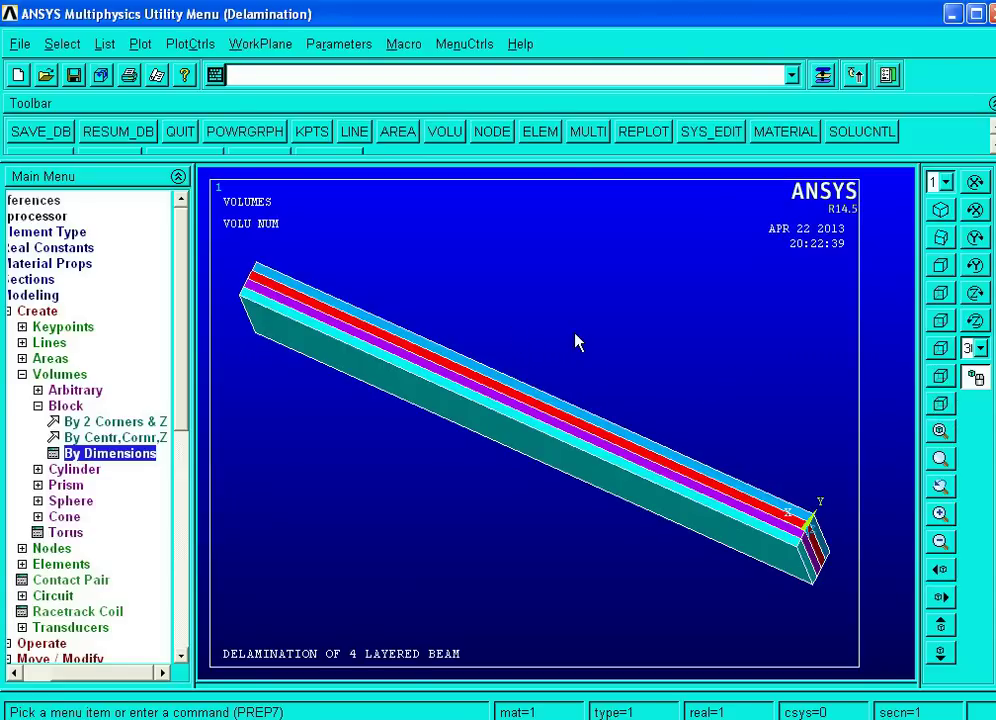
mouse_move(573, 333)
right_mouse_down("ctrl")
mouse_move(573, 358)
mouse_move(510, 420)
mouse_move(478, 422)
mouse_move(485, 413)
right_mouse_up("ctrl")
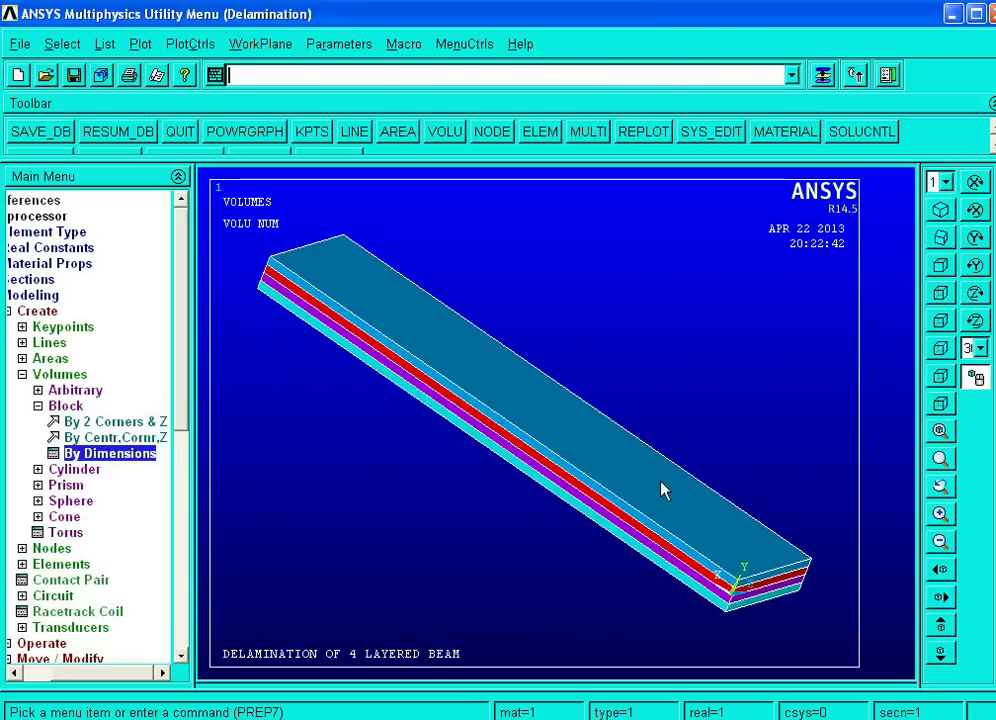
mouse_move(740, 493)
right_mouse_down("ctrl")
mouse_move(538, 407)
mouse_move(398, 403)
mouse_move(265, 373)
right_mouse_up("ctrl")
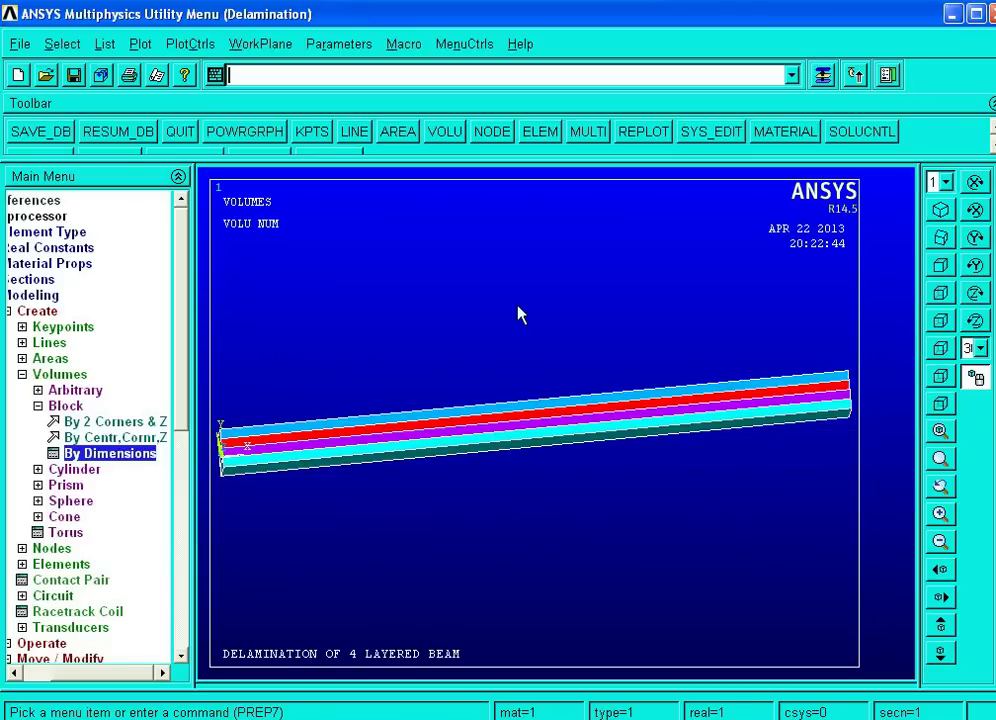
right_click_drag(598, 298, 586, 337, "ctrl")
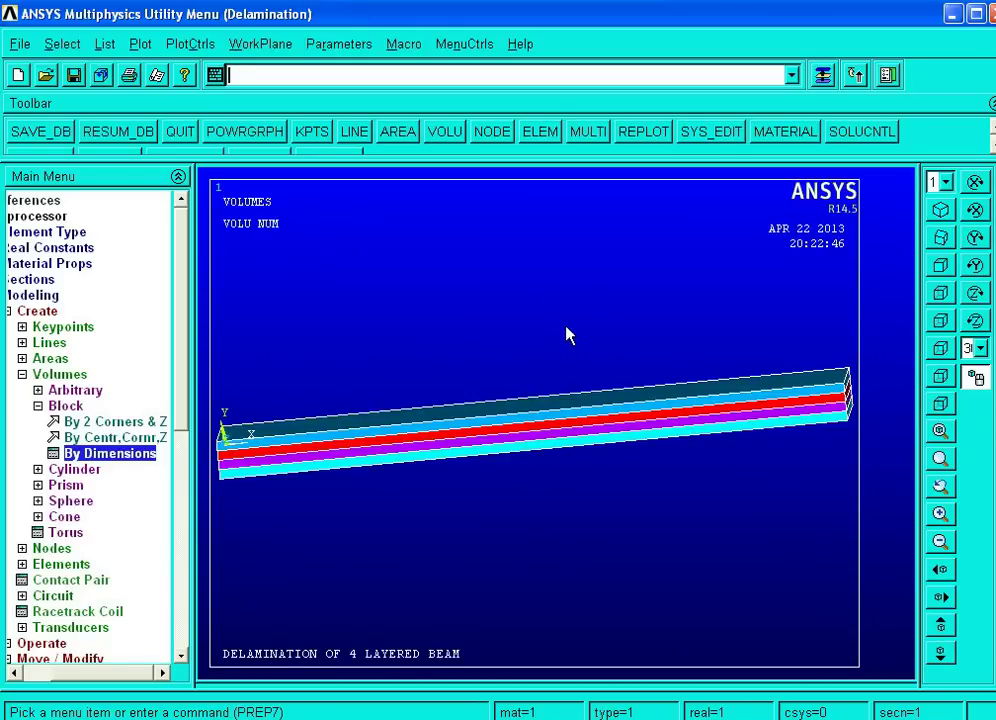
right_click_drag(494, 329, 492, 312, "ctrl")
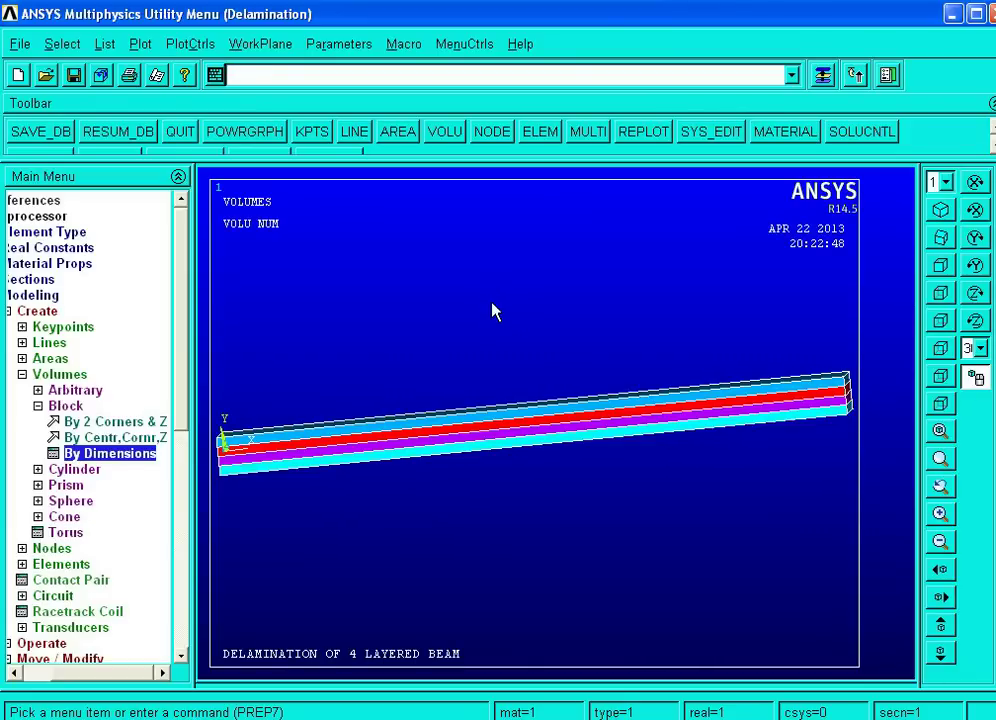
scroll(492, 312, "up", 2)
Step: Leave the modeling commands and open the MeshTool for meshing the layer volumes
left_click(22, 375)
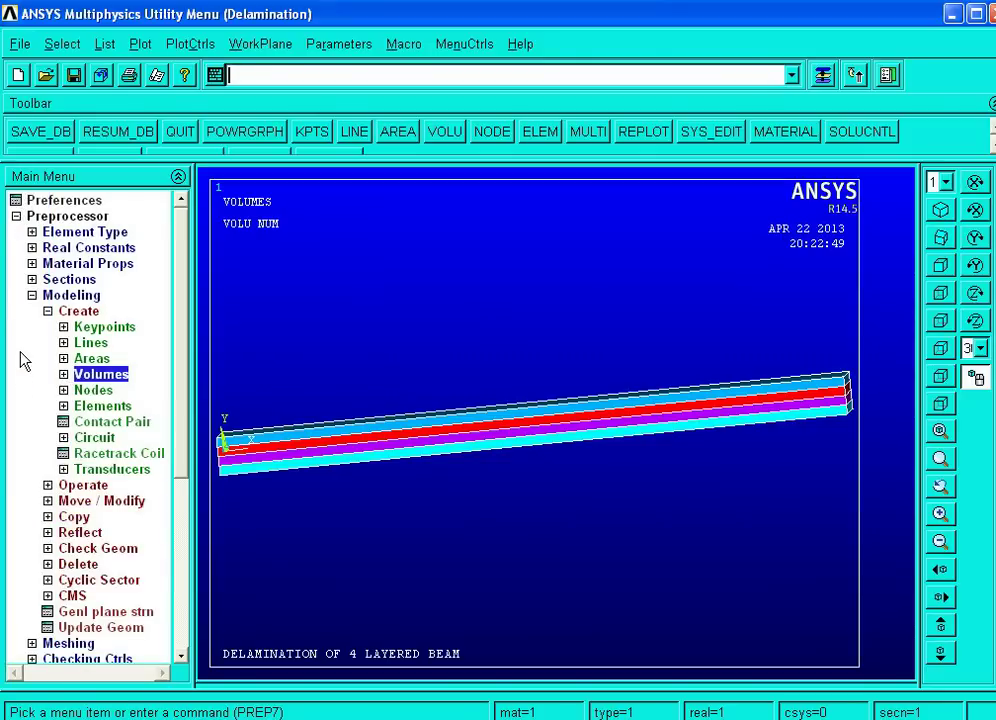
left_click(32, 296)
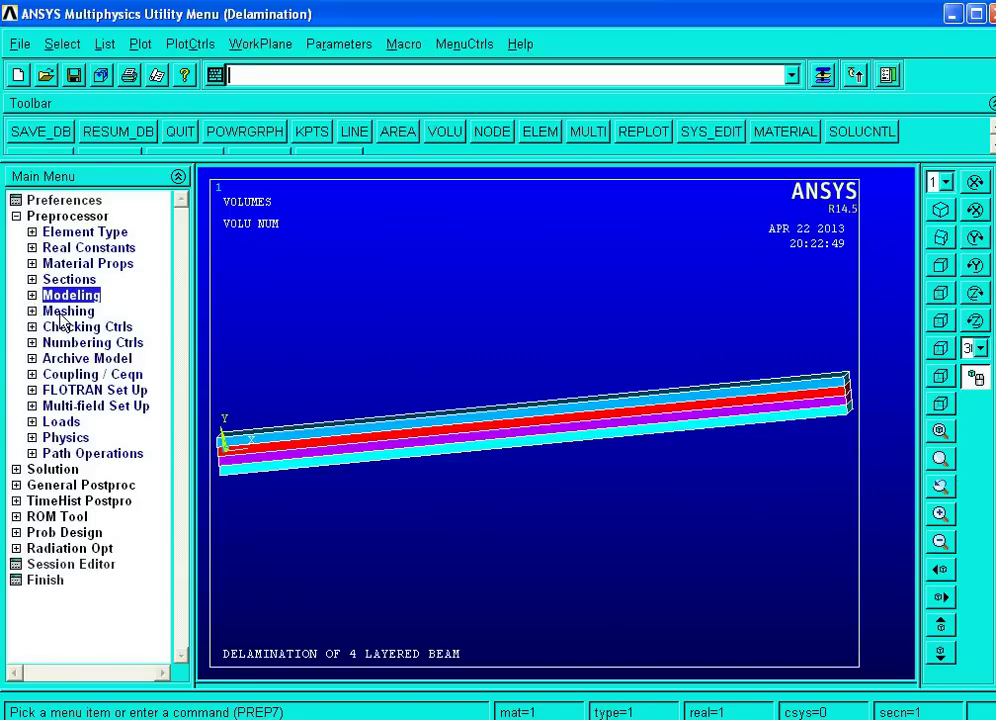
left_click(61, 313)
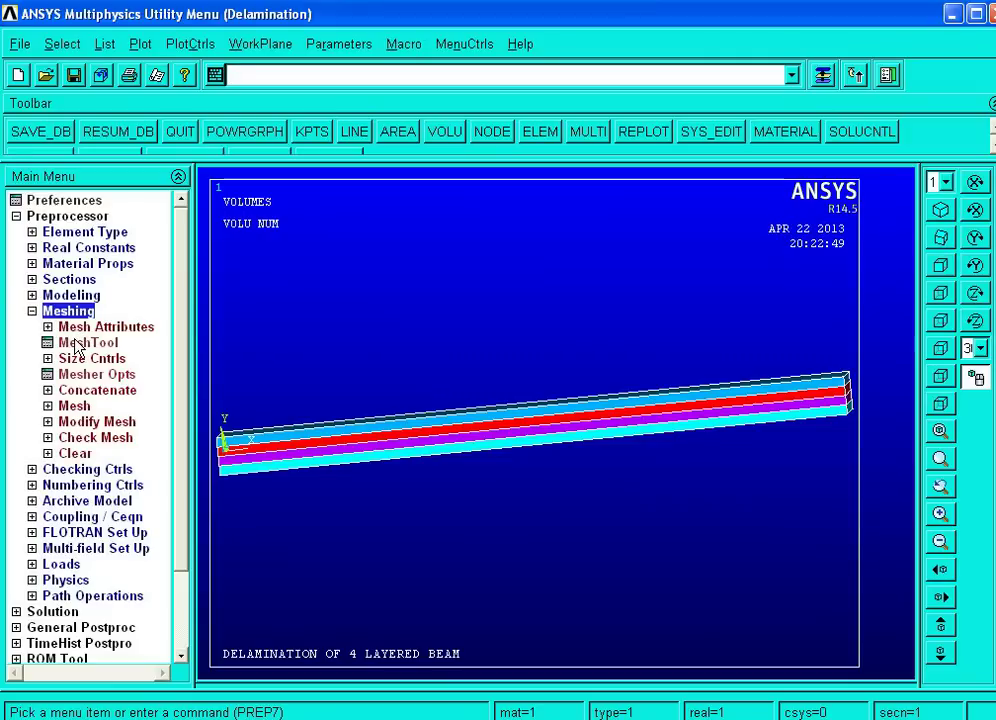
left_click(78, 344)
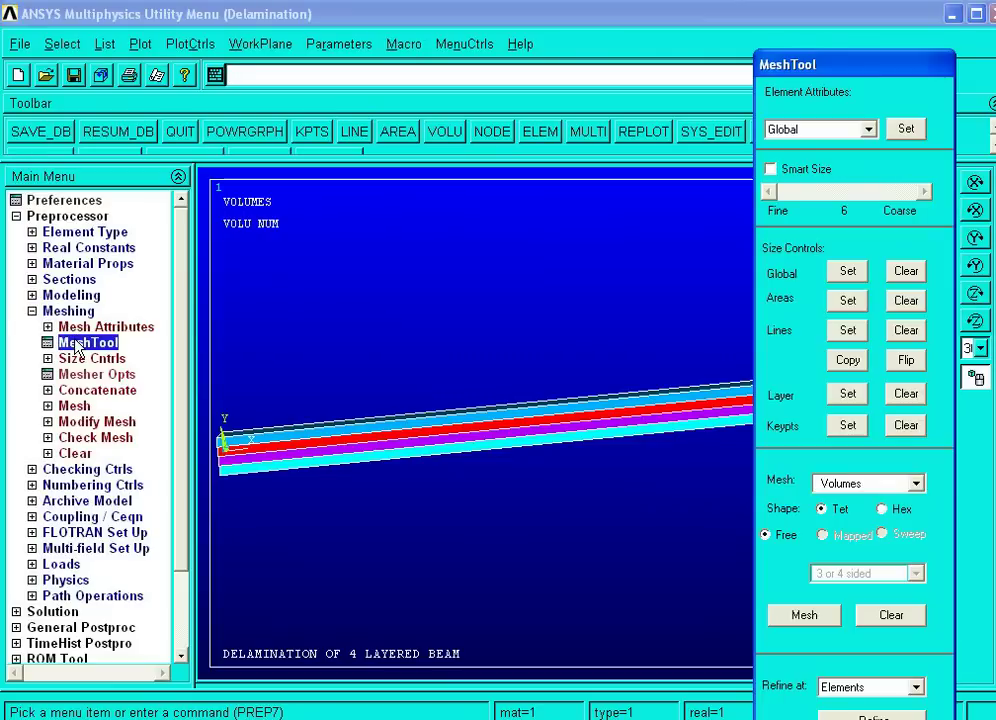
Step: Assign 1 element division to the 16 thickness-direction edges of the four layers at both ends of the beam
left_click(846, 331)
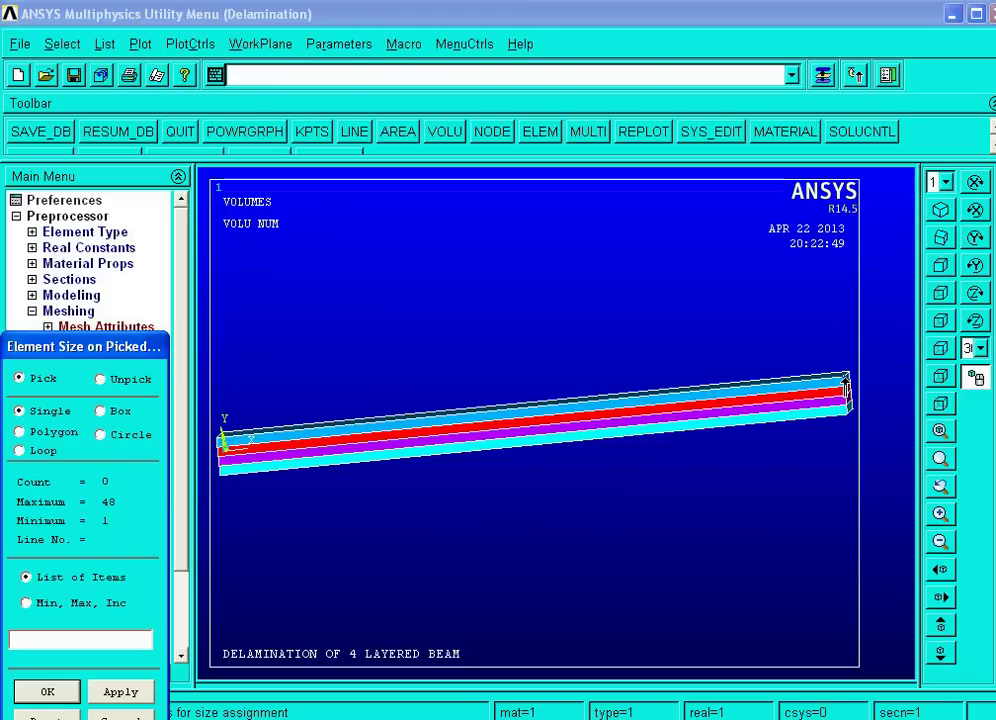
left_click(845, 384)
left_click(848, 400)
left_click(850, 405)
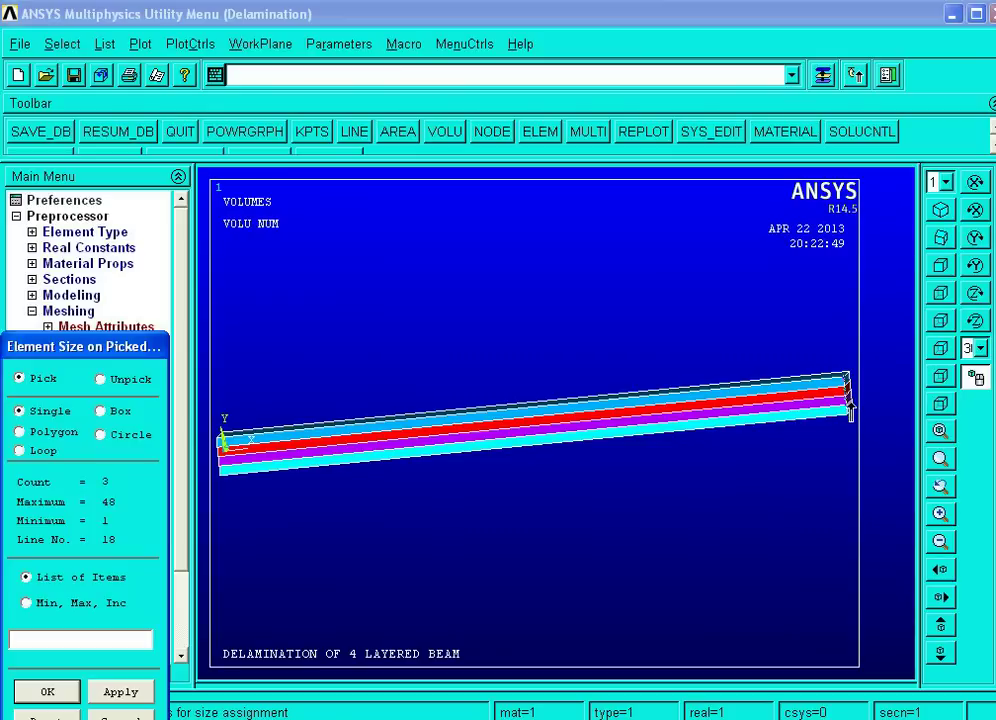
left_click(851, 412)
left_click(855, 408)
left_click(853, 403)
left_click(853, 396)
left_click(851, 382)
left_click(849, 376)
left_click(225, 468)
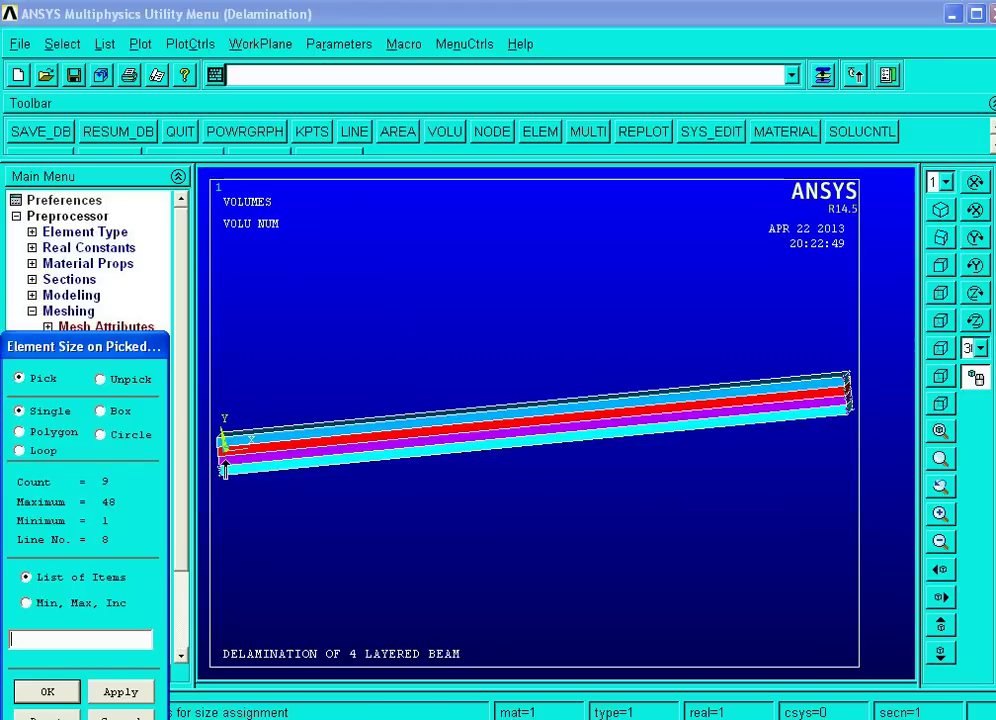
left_click(223, 468)
left_click(223, 468)
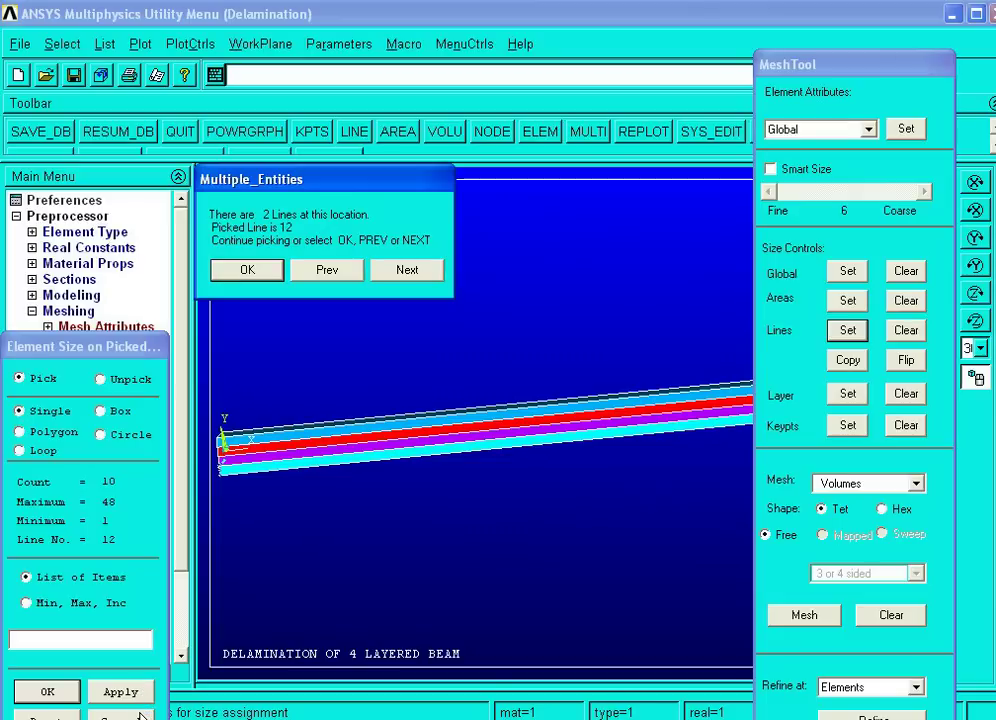
left_click(140, 718)
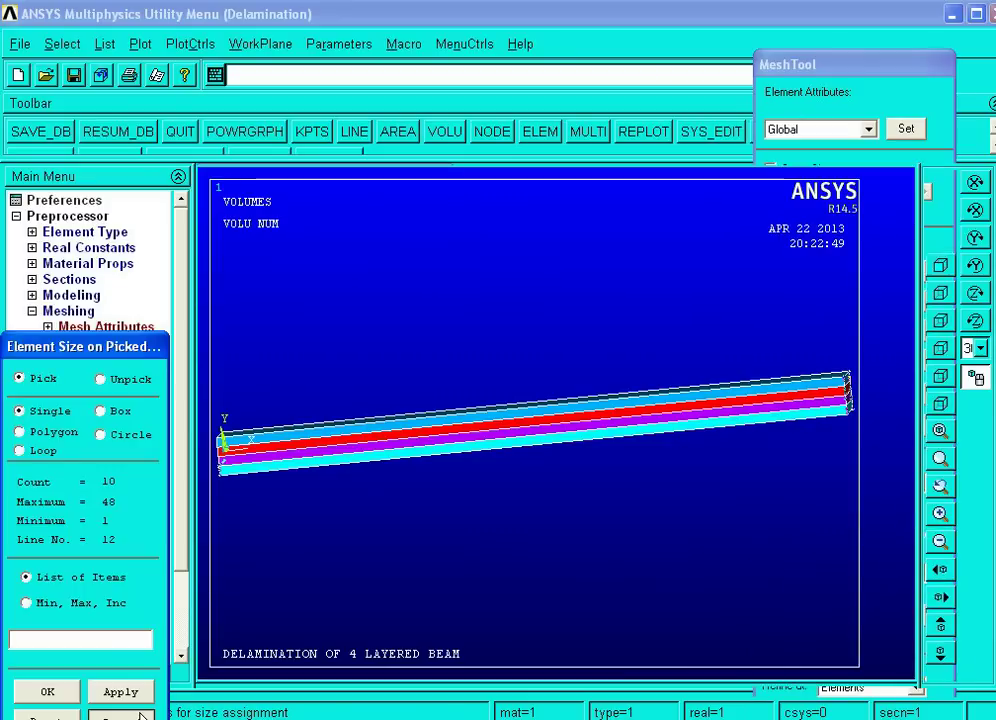
left_click(140, 718)
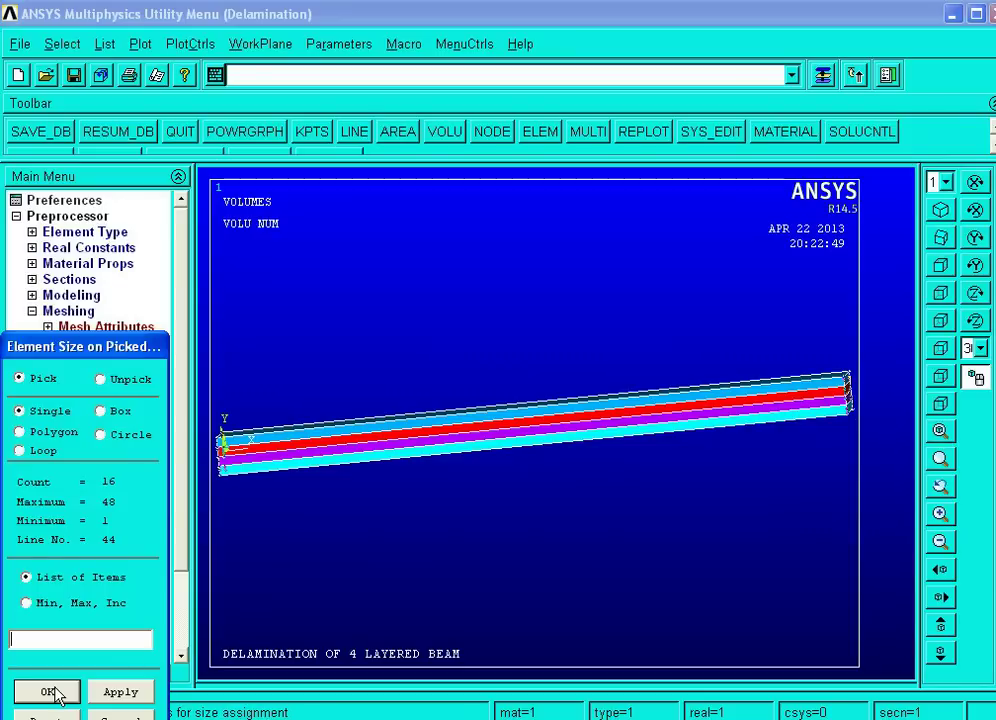
left_click(47, 692)
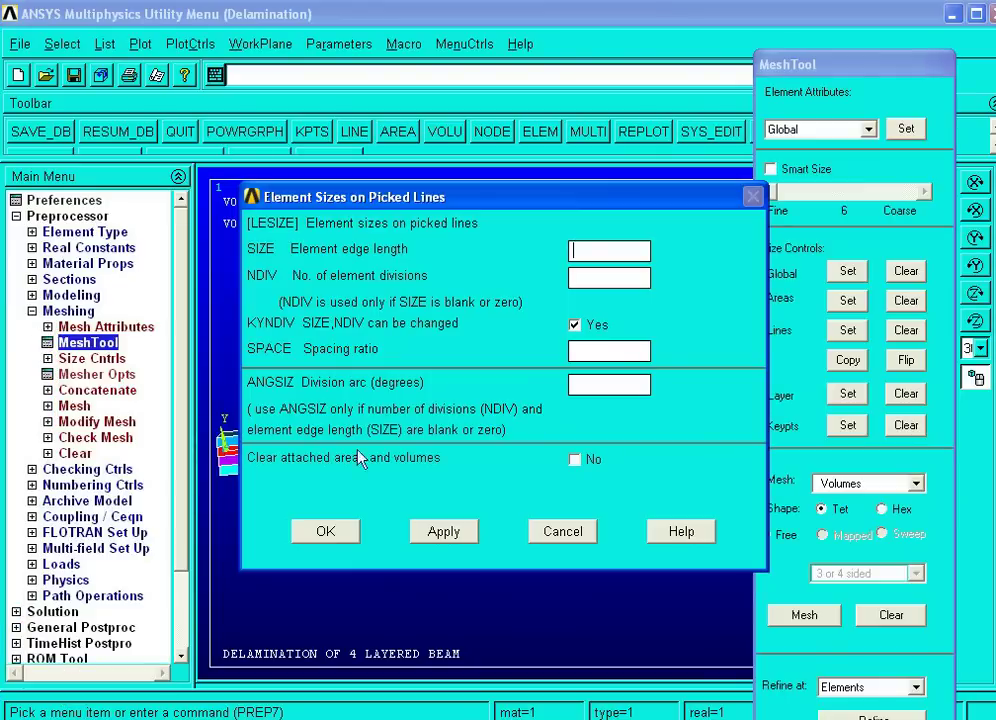
left_click(602, 277)
type("1")
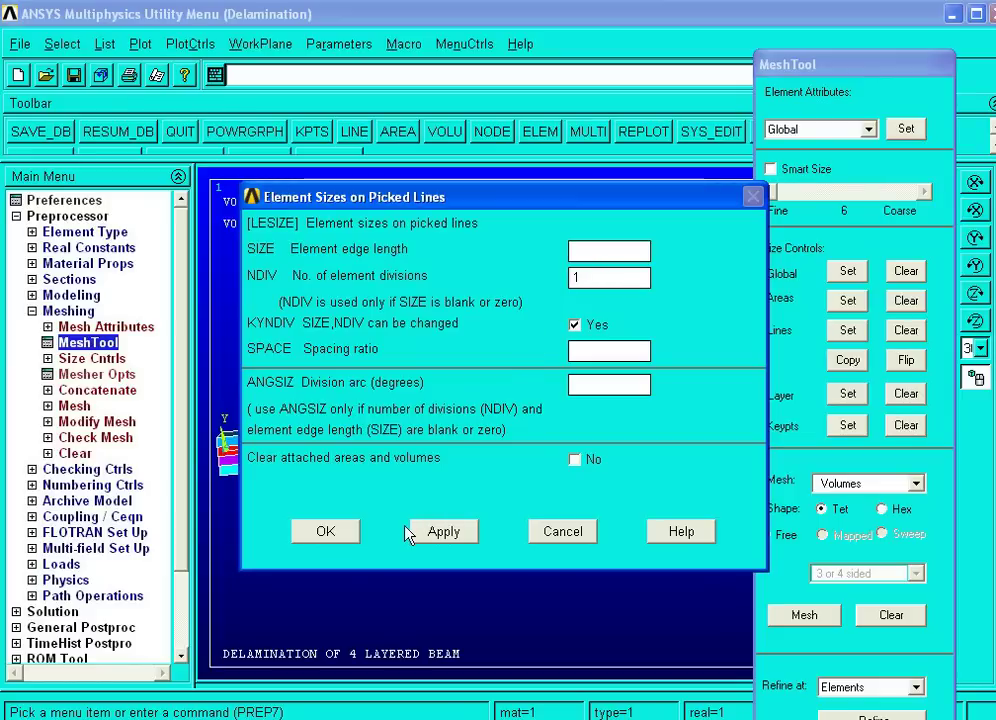
left_click(442, 533)
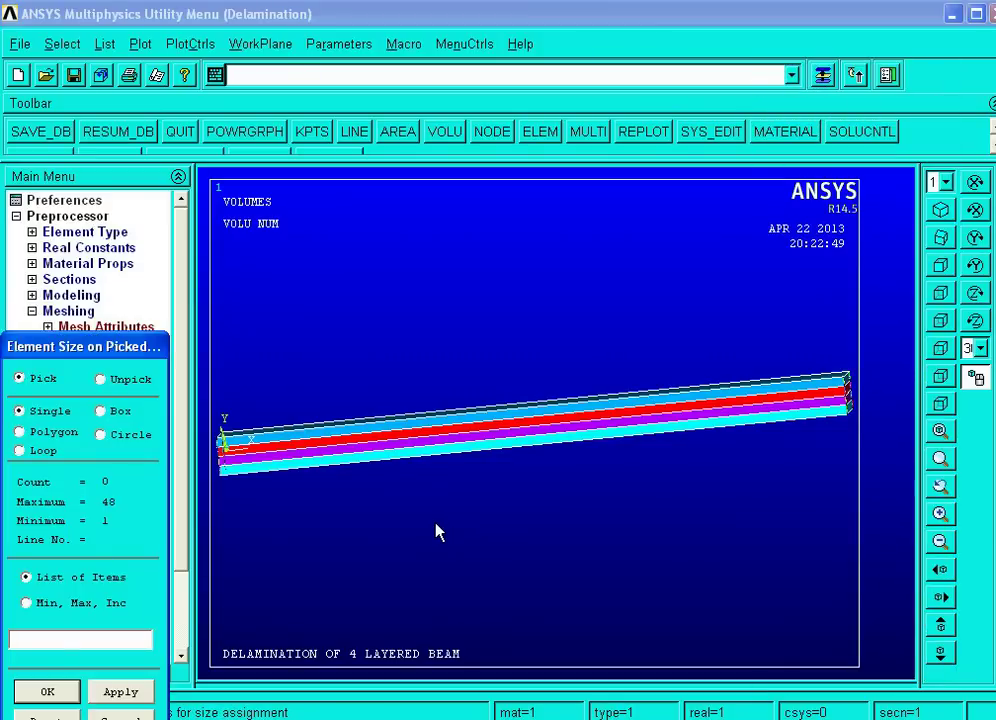
Step: Box-select all lengthwise lines of the beam around mid-span and set their number of element divisions to 10
left_click(101, 412)
left_click_drag(395, 343, 640, 511)
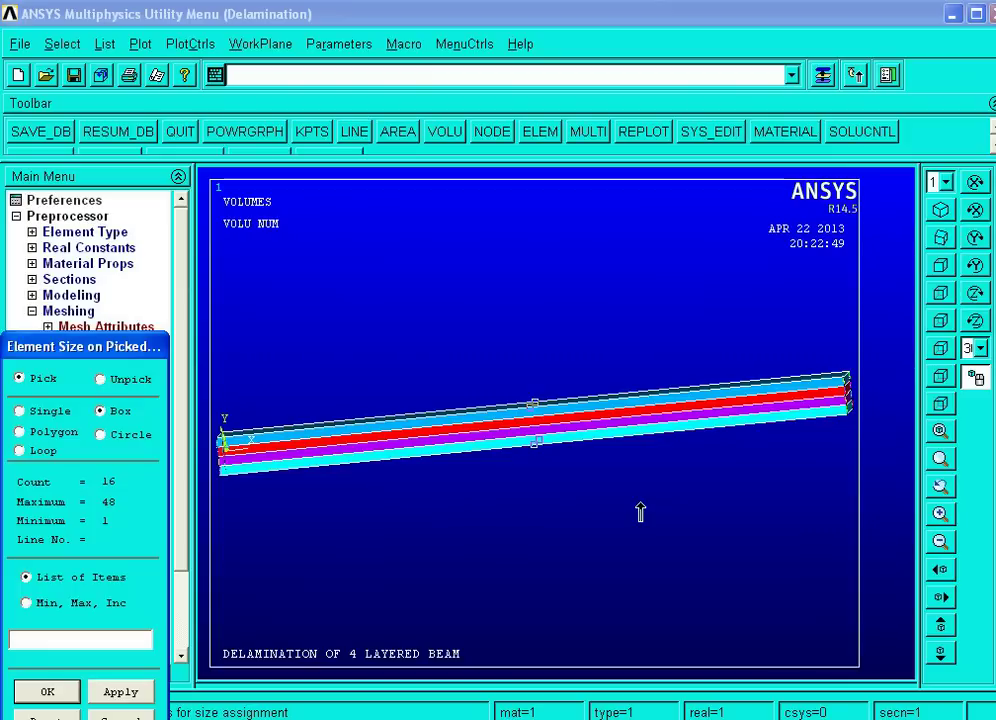
middle_click(635, 507)
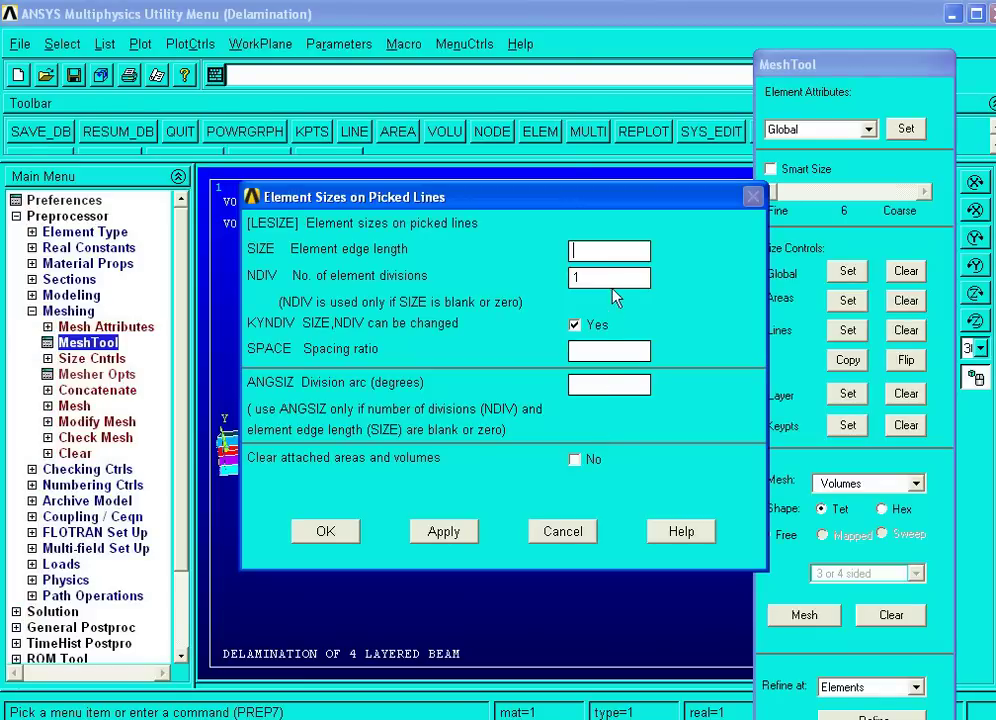
left_click(593, 276)
type("0")
left_click(327, 532)
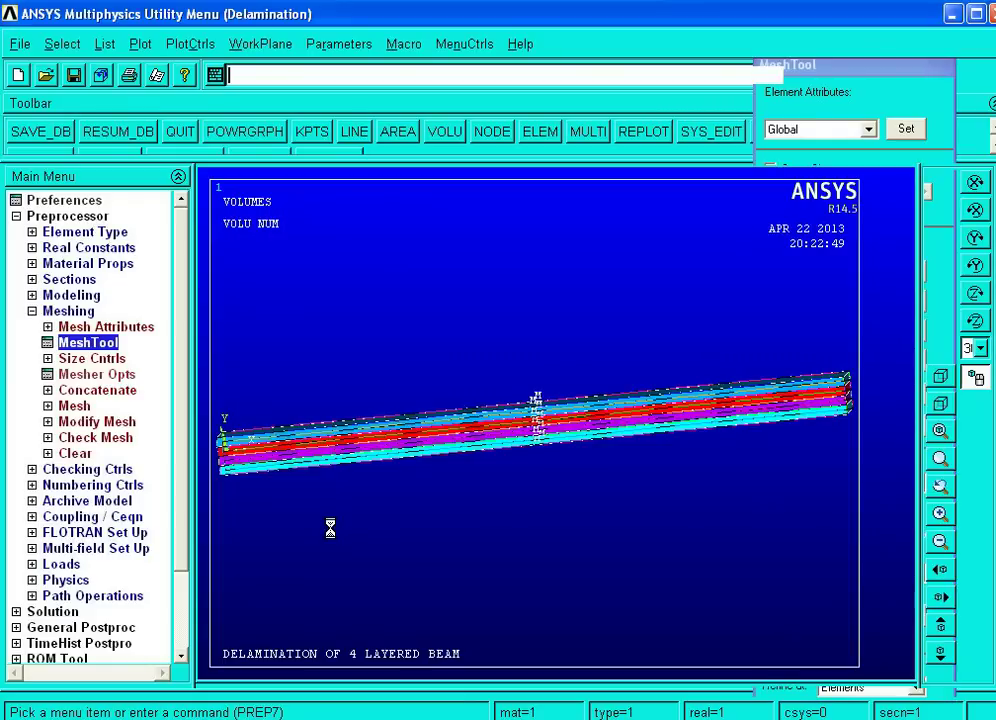